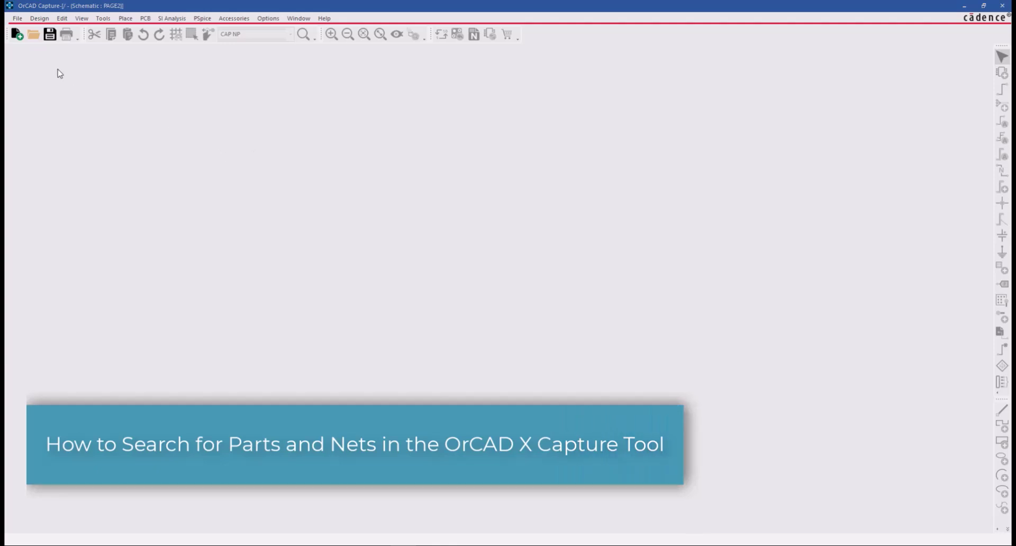
Open the intro.opj project, glance at PAGE1, then display the PAGE2 schematic.
{"action": "left_click", "coordinate": [36, 38]}
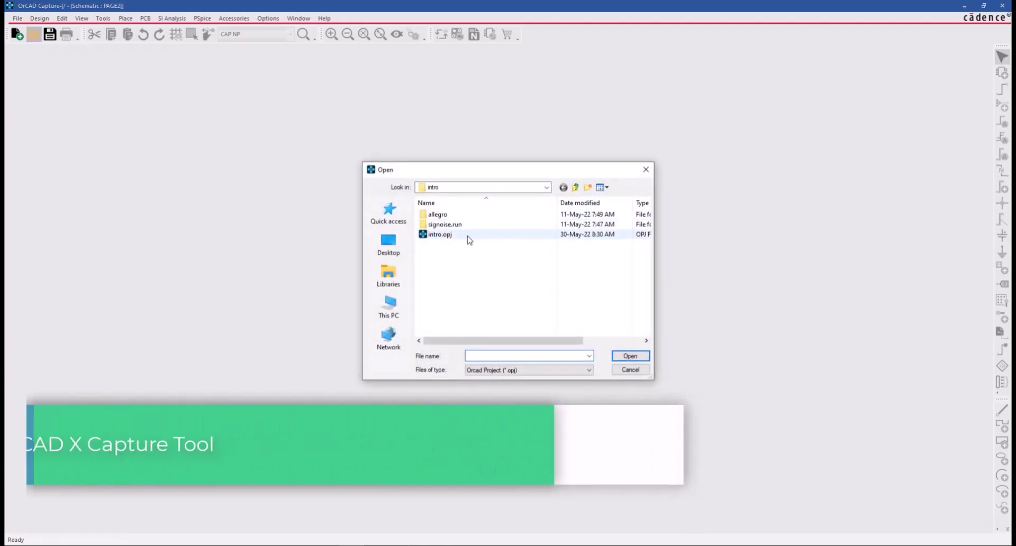
{"action": "double_click", "coordinate": [467, 237]}
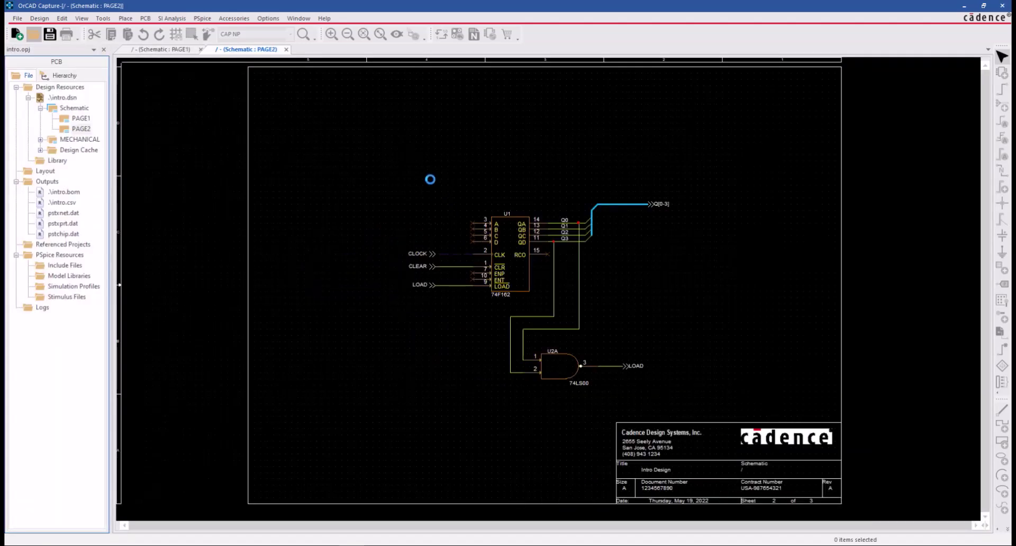
{"action": "left_click", "coordinate": [163, 49]}
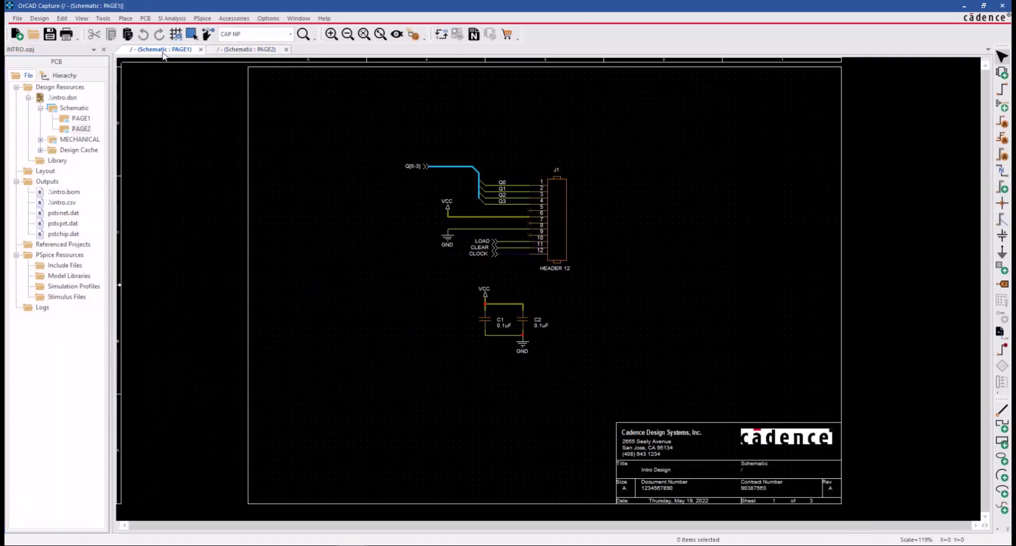
{"action": "left_click", "coordinate": [265, 50]}
Open the Find panel from the canvas context menu, with * as the search term.
{"action": "right_click", "coordinate": [315, 154]}
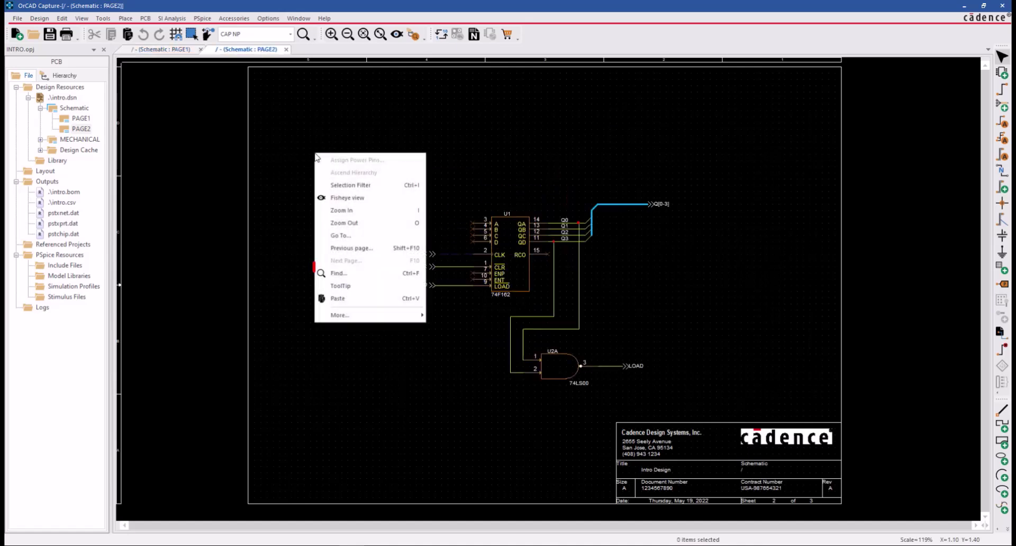
{"action": "left_click", "coordinate": [369, 274]}
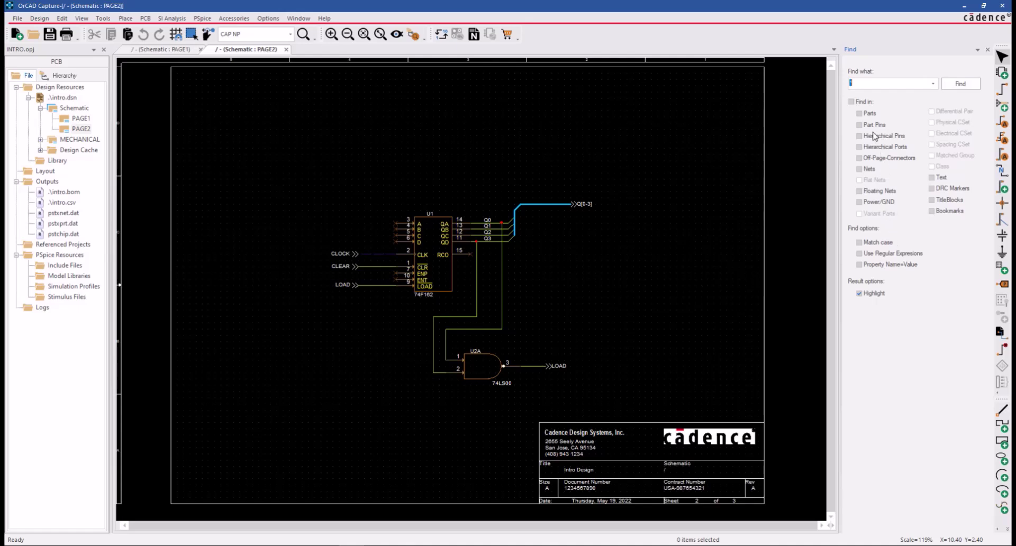
{"action": "left_click", "coordinate": [878, 83]}
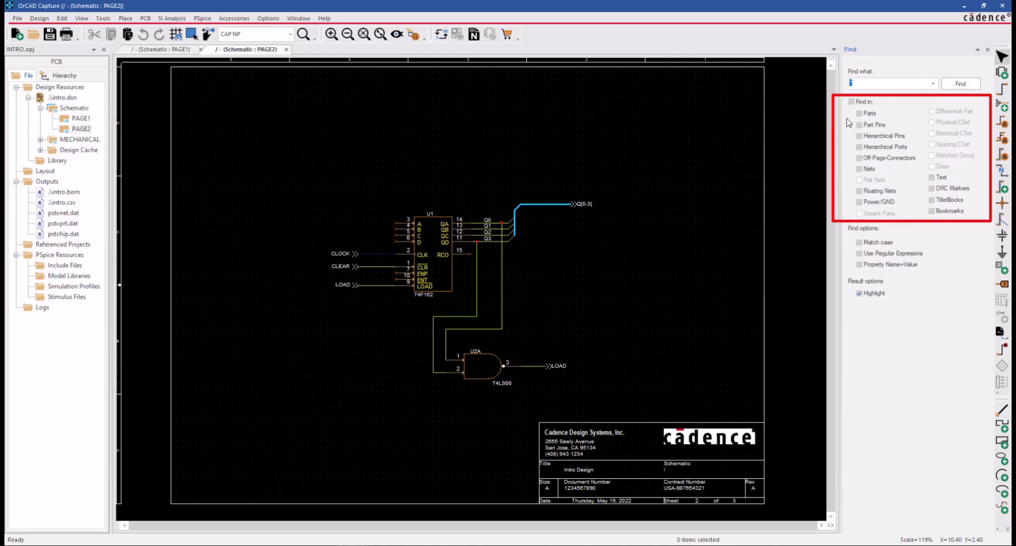
{"action": "left_click", "coordinate": [850, 102]}
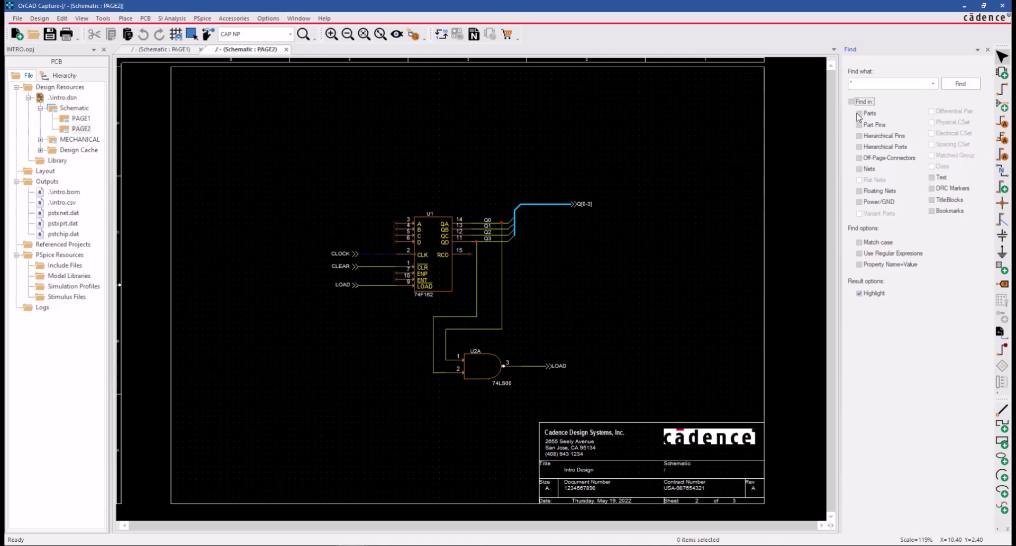
Run a Parts-only search on the PAGE1 schematic.
{"action": "left_click", "coordinate": [858, 115]}
{"action": "left_click", "coordinate": [163, 50]}
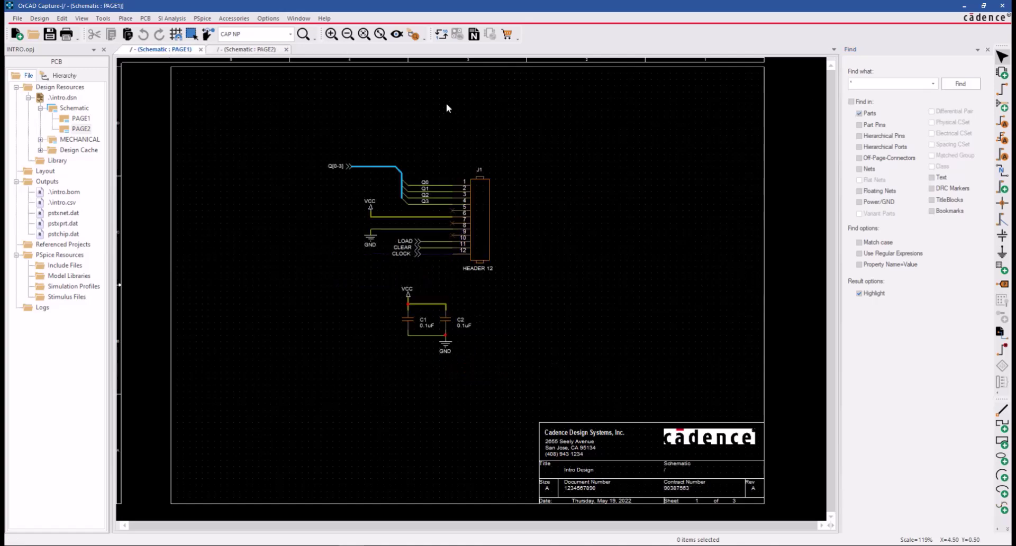
{"action": "left_click", "coordinate": [960, 83]}
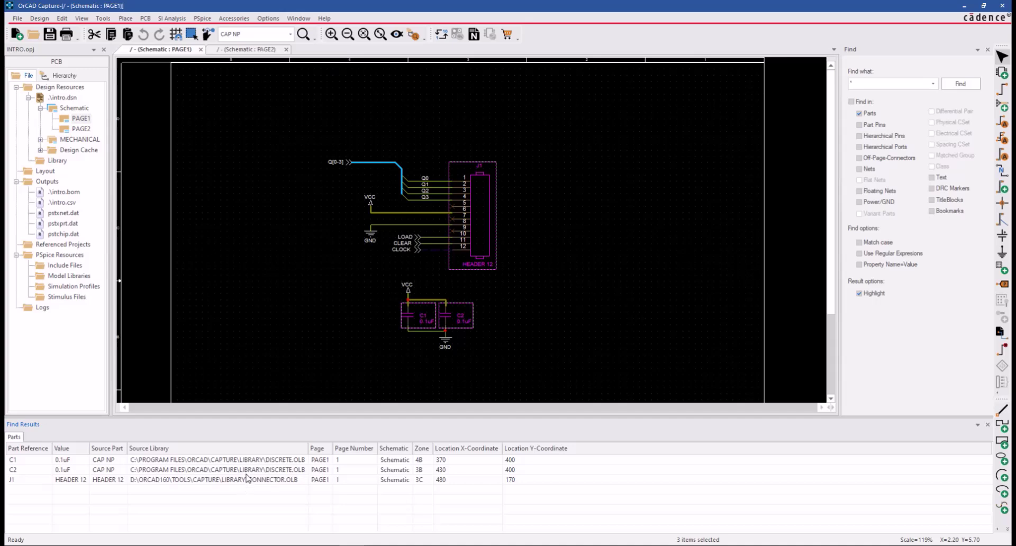
Locate J1, C2 and C1 on the schematic from the Find Results.
{"action": "left_click", "coordinate": [316, 379]}
{"action": "left_click", "coordinate": [252, 479]}
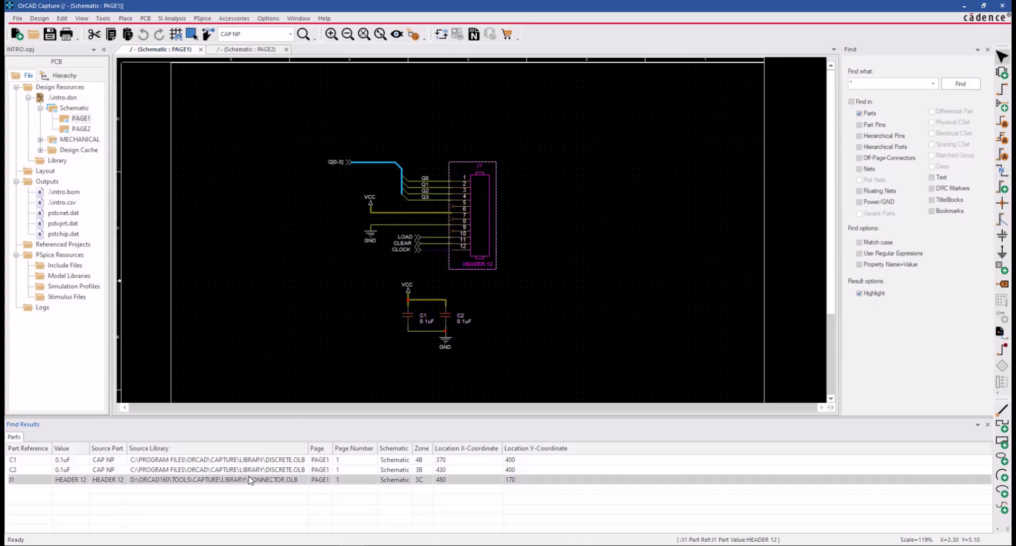
{"action": "left_click", "coordinate": [254, 470]}
{"action": "left_click", "coordinate": [260, 459]}
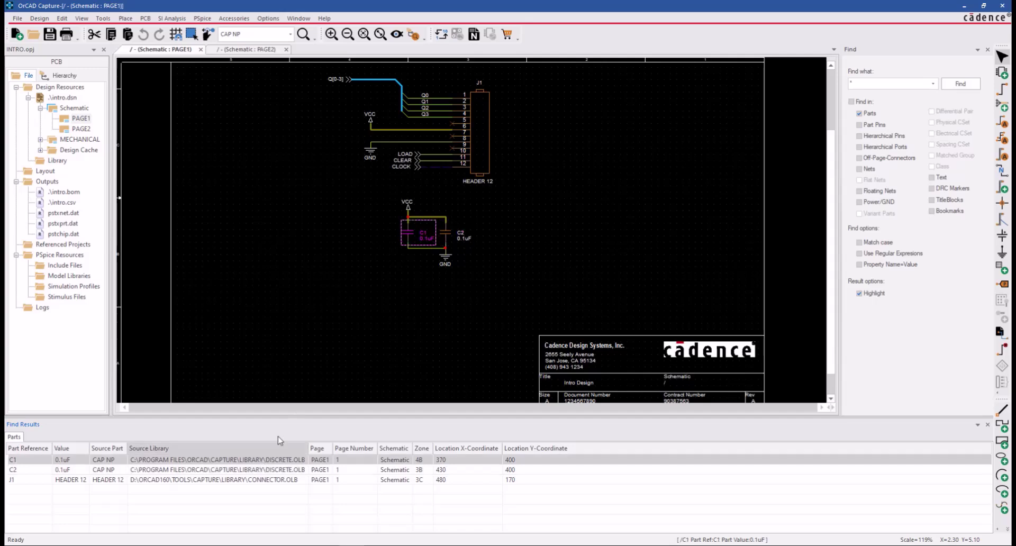
{"action": "left_click", "coordinate": [384, 336]}
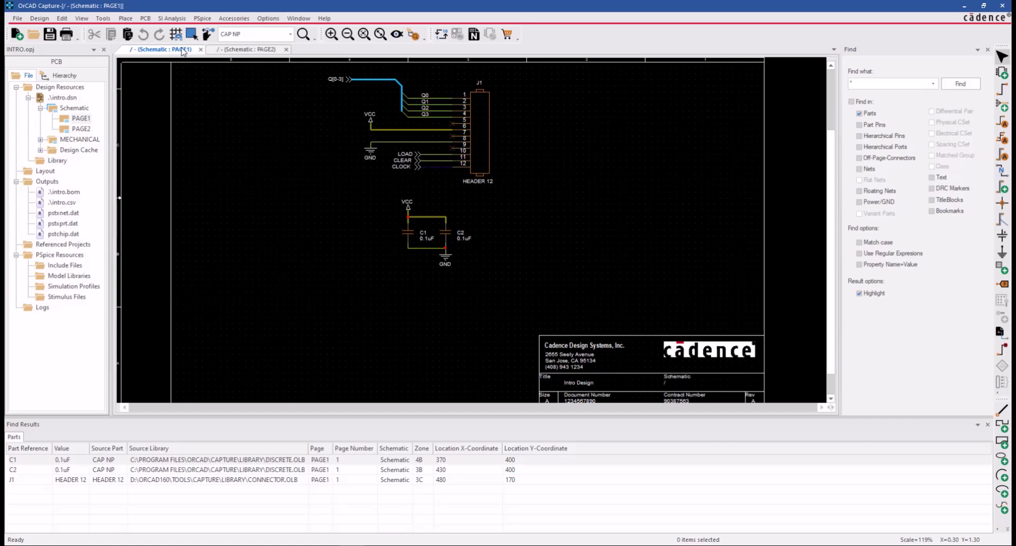
Rerun the parts search on PAGE2 and locate U1 and U2A on the schematic.
{"action": "left_click", "coordinate": [236, 52]}
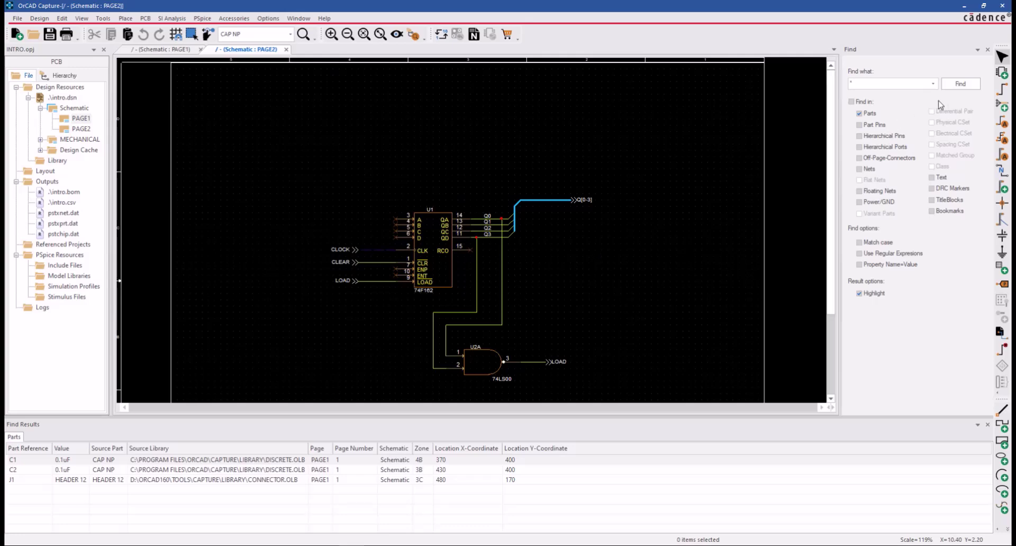
{"action": "left_click", "coordinate": [951, 86]}
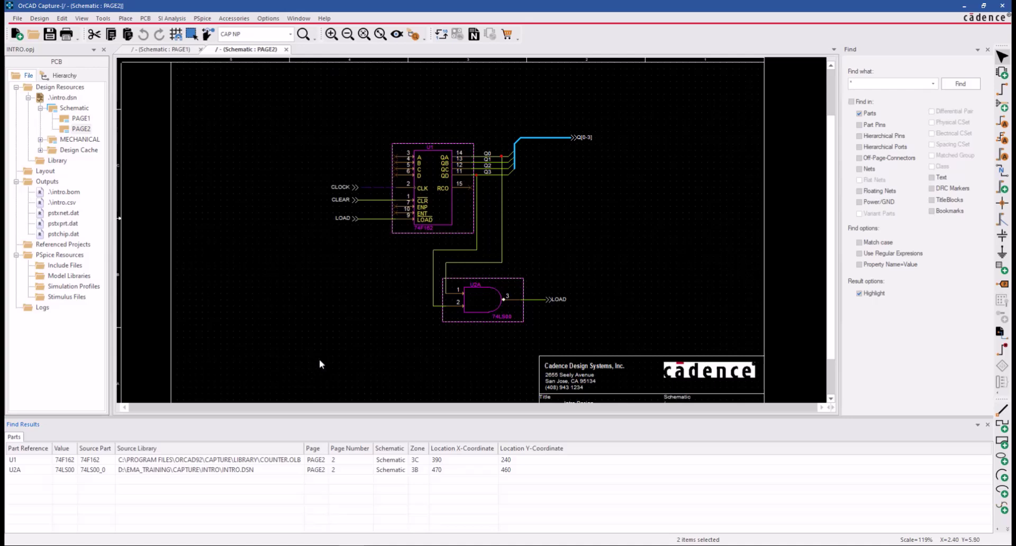
{"action": "left_click", "coordinate": [282, 459]}
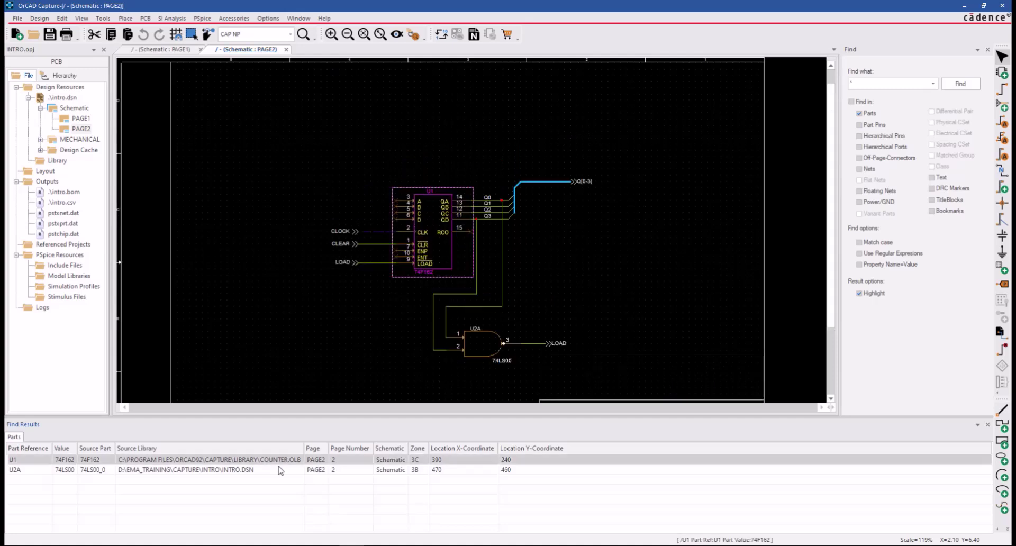
{"action": "left_click", "coordinate": [280, 469]}
{"action": "left_click", "coordinate": [325, 305]}
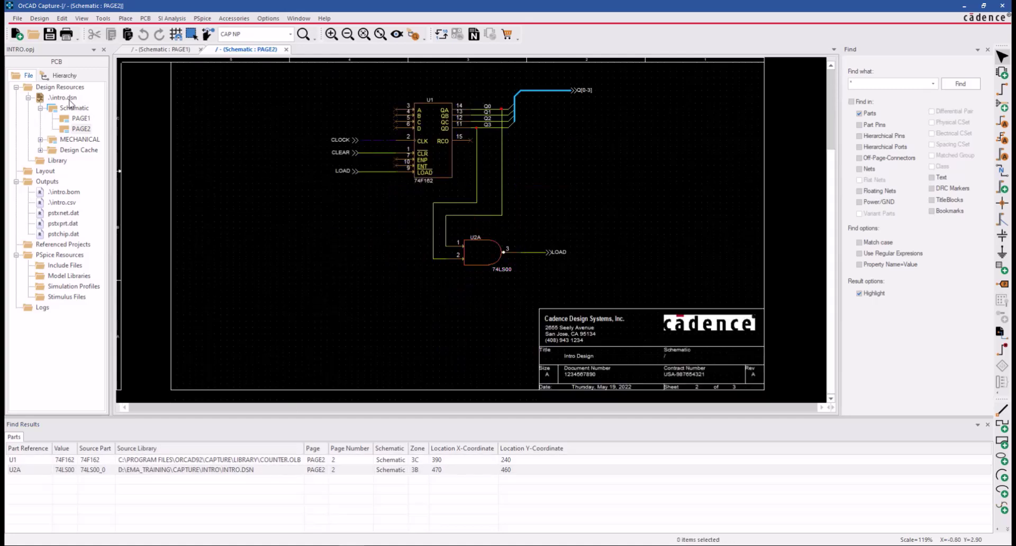
Search parts across .\intro.dsn, listing PAGE1's C1, C2 and MECHANICAL's CS1, CV1, E1, HS1.
{"action": "left_click", "coordinate": [69, 99]}
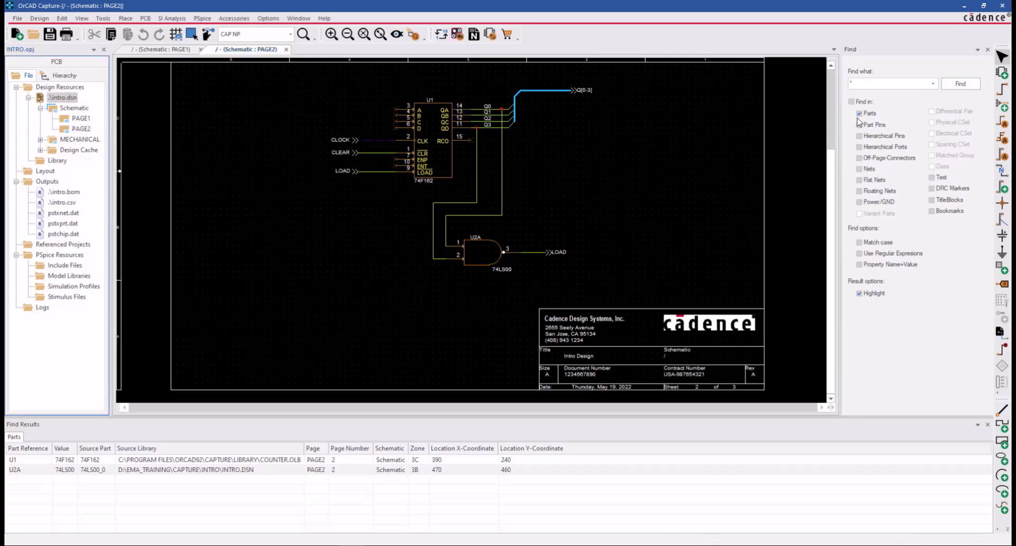
{"action": "left_click", "coordinate": [955, 85]}
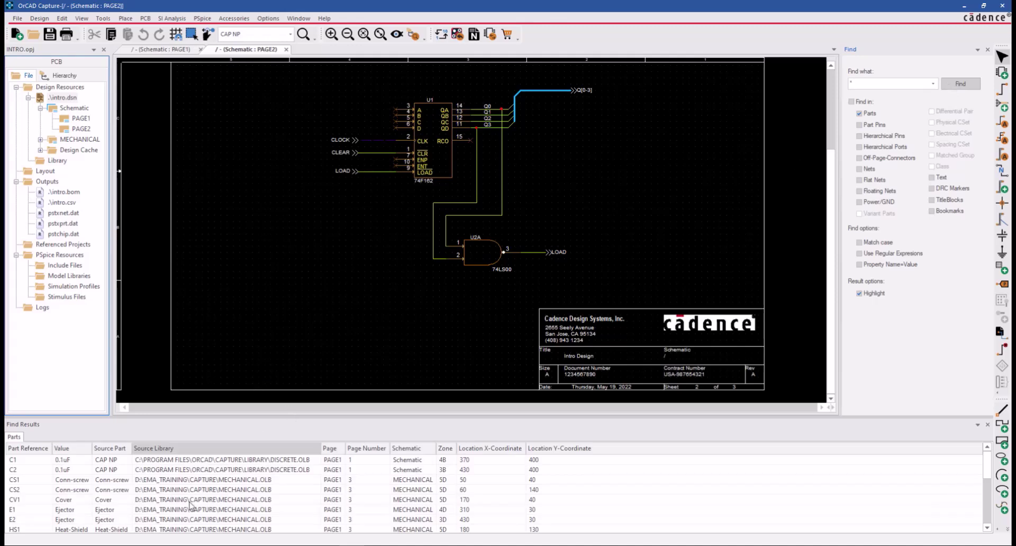
{"action": "scroll", "coordinate": [179, 497], "scroll_direction": "down", "scroll_amount": 5}
{"action": "scroll", "coordinate": [179, 497], "scroll_direction": "up", "scroll_amount": 5}
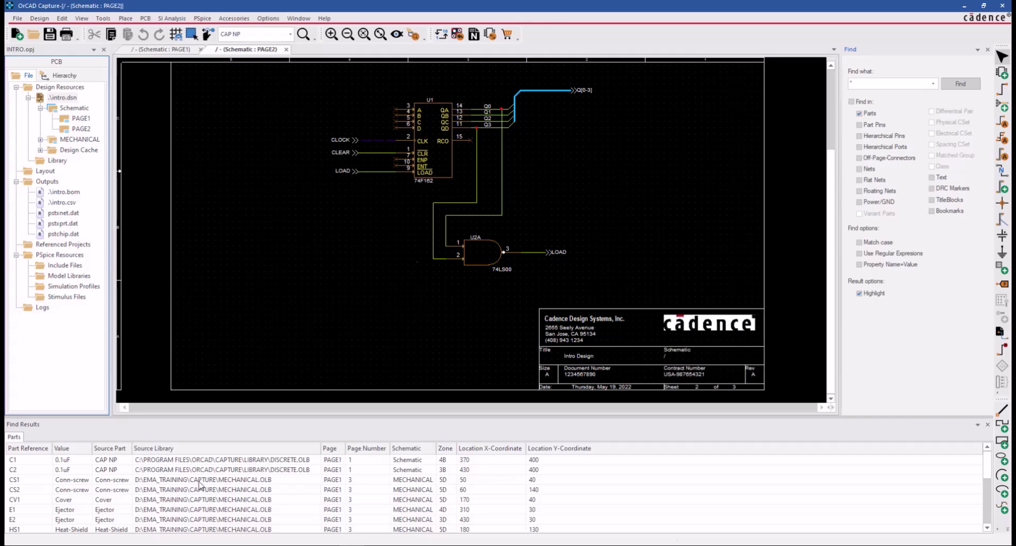
Include Nets and run the search on PAGE2.
{"action": "left_click", "coordinate": [427, 262]}
{"action": "left_click", "coordinate": [868, 170]}
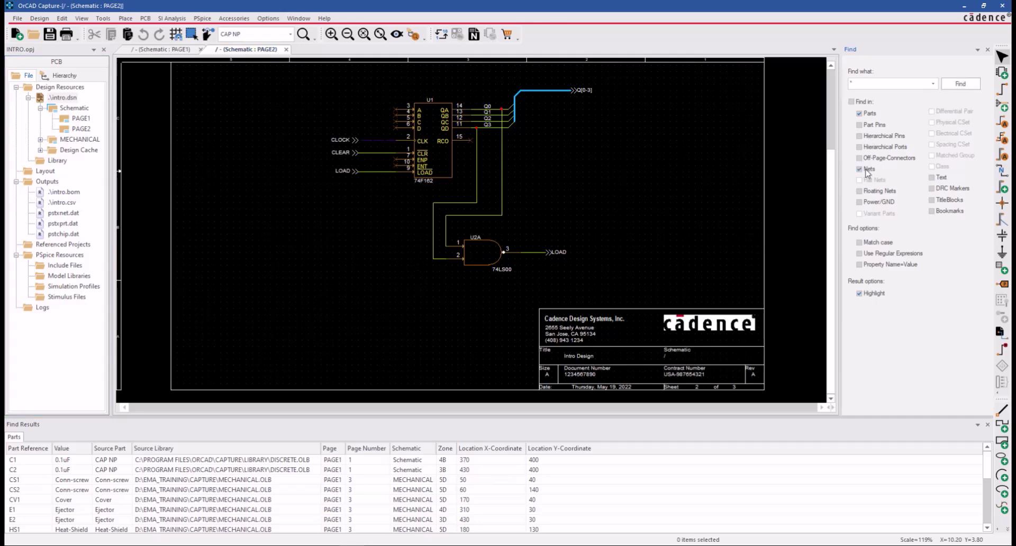
{"action": "left_click", "coordinate": [961, 83]}
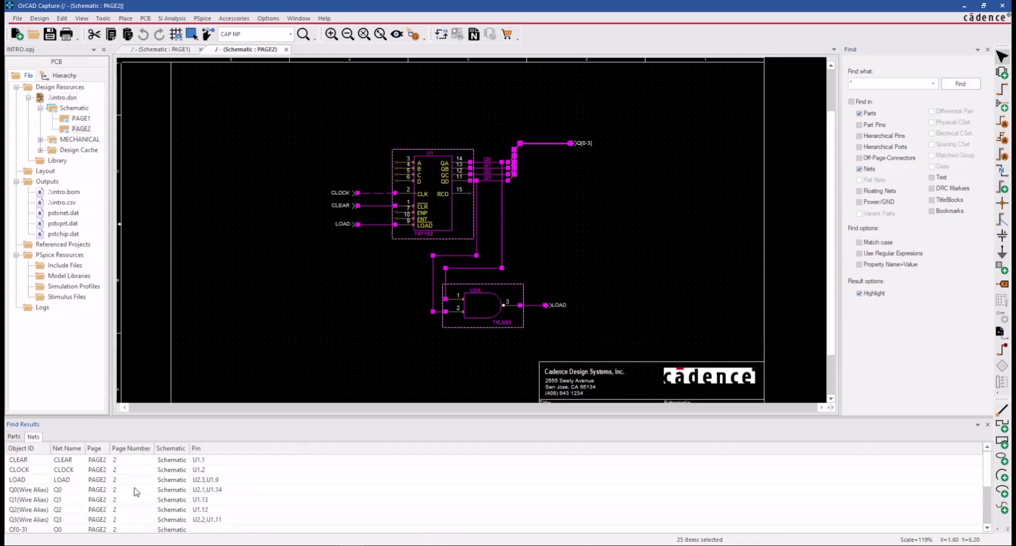
{"action": "left_click", "coordinate": [358, 264]}
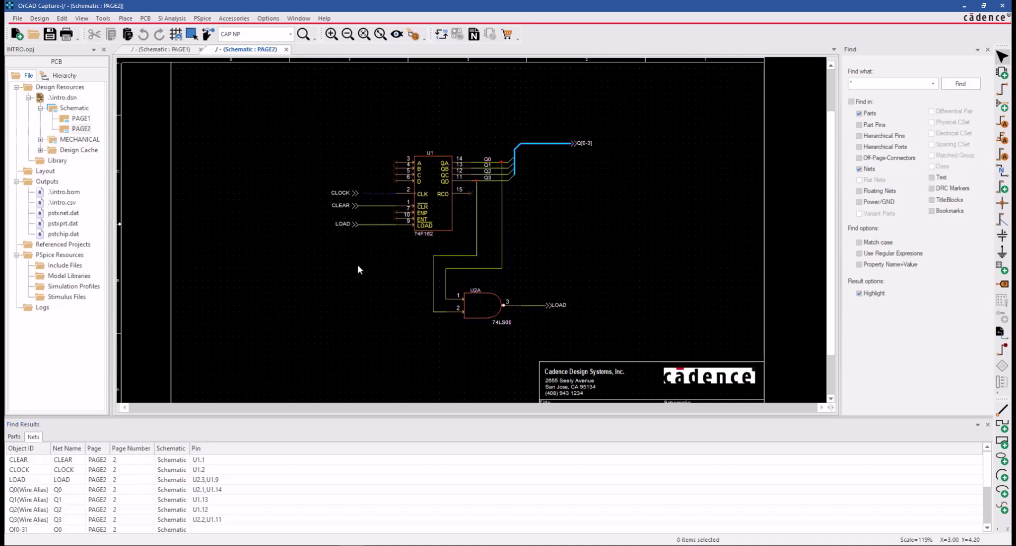
Locate the CLEAR and CLOCK nets from the Nets results tab.
{"action": "left_click", "coordinate": [14, 436]}
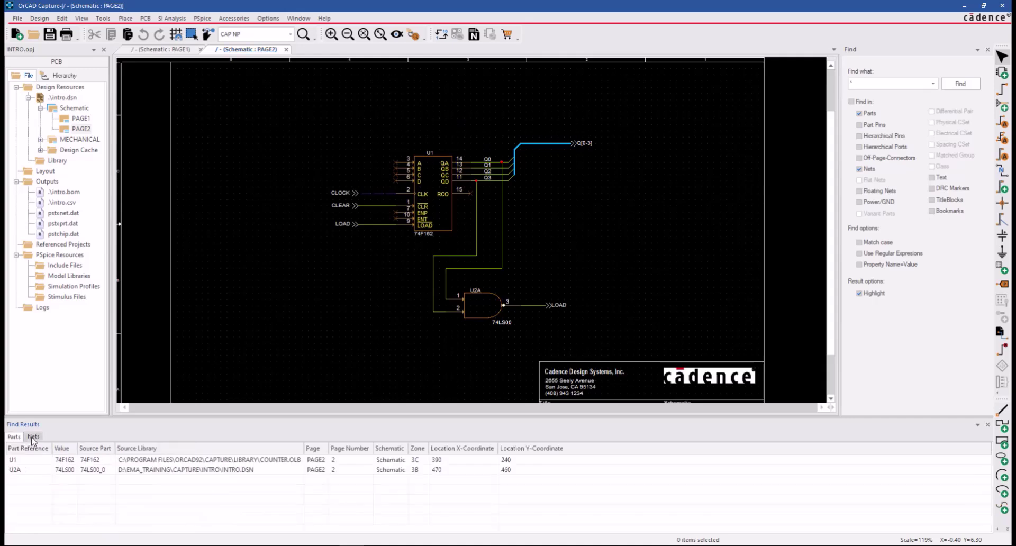
{"action": "left_click", "coordinate": [33, 437]}
{"action": "left_click", "coordinate": [77, 463]}
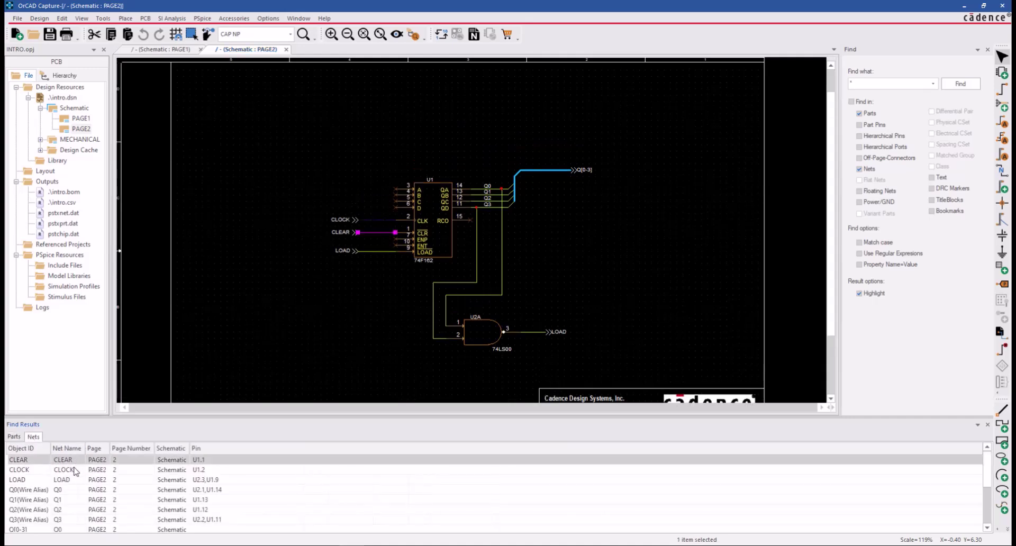
{"action": "left_click", "coordinate": [75, 471]}
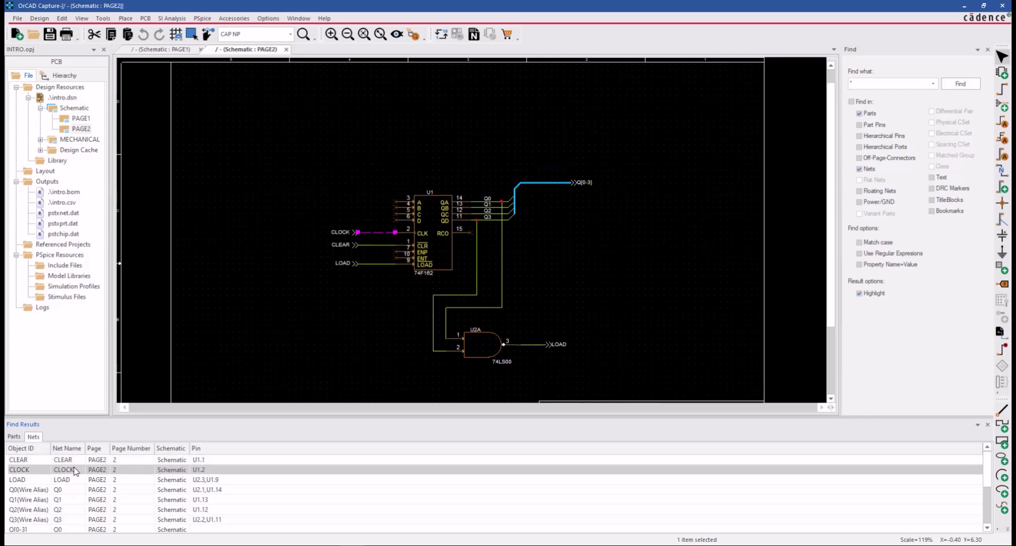
{"action": "left_click", "coordinate": [365, 342]}
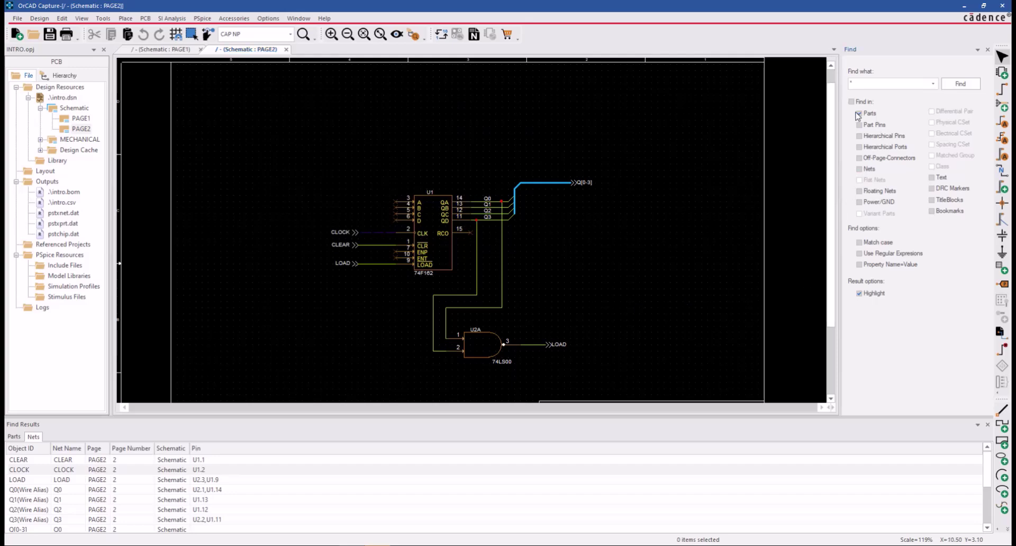
Search the whole intro design for part C2.
{"action": "left_click", "coordinate": [69, 99]}
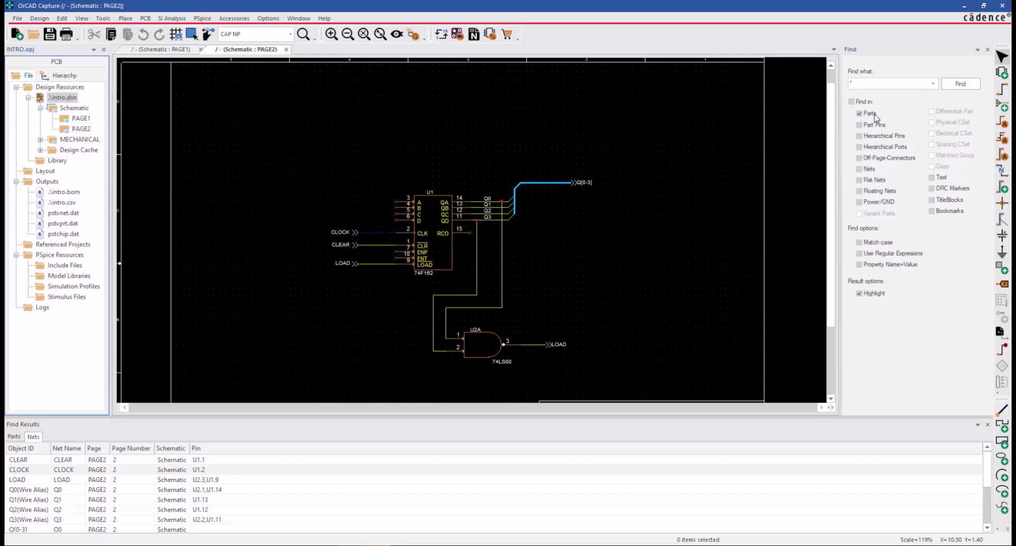
{"action": "left_click", "coordinate": [873, 84]}
{"action": "type", "text": "C2"}
{"action": "left_click", "coordinate": [961, 84]}
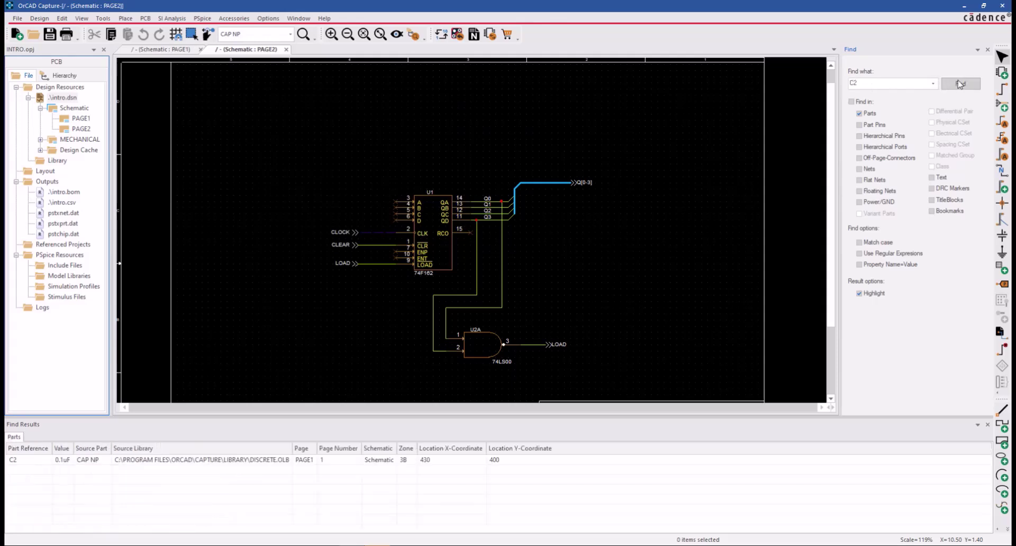
Jump to the C2 0.1uF CAP NP result on PAGE1.
{"action": "left_click", "coordinate": [208, 463]}
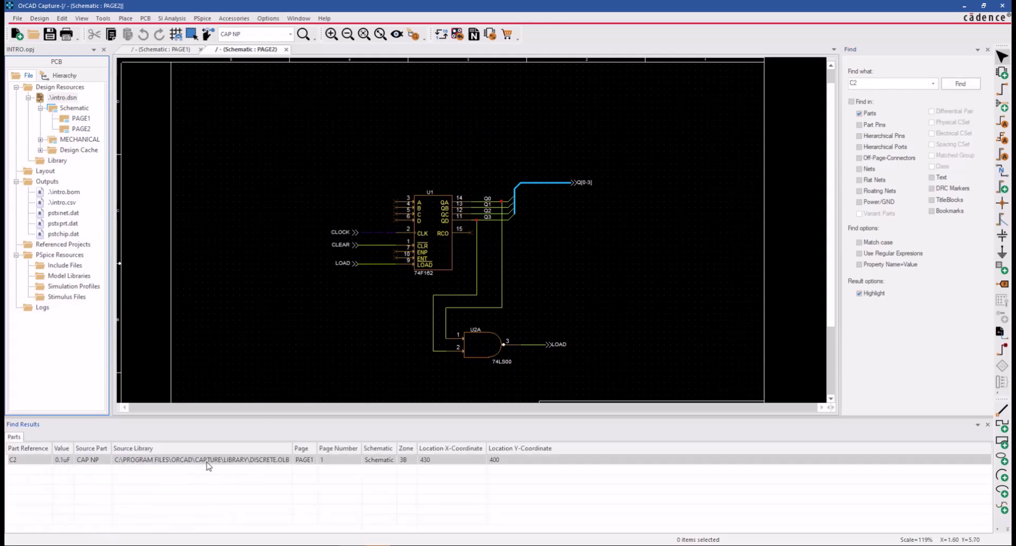
{"action": "double_click", "coordinate": [206, 461]}
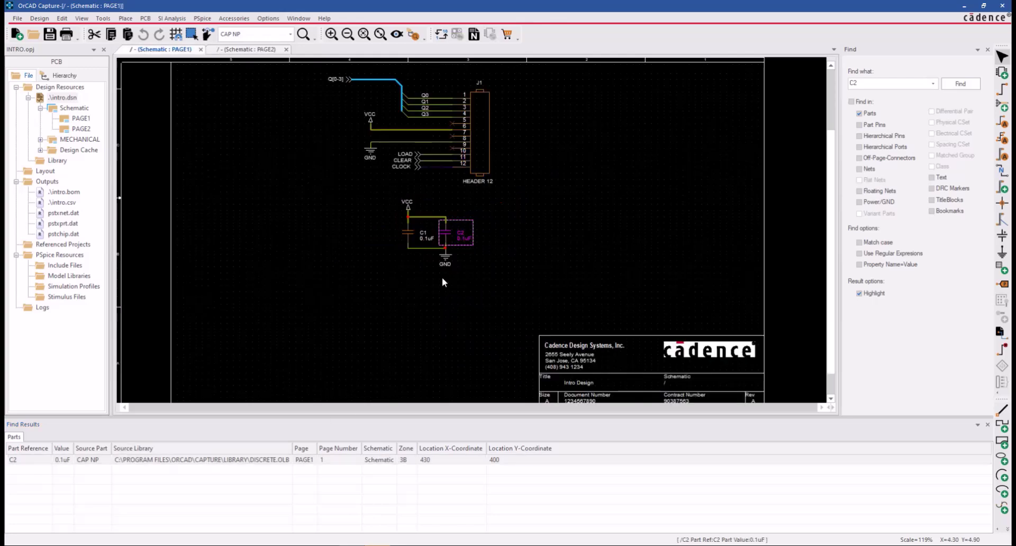
{"action": "left_click", "coordinate": [536, 222]}
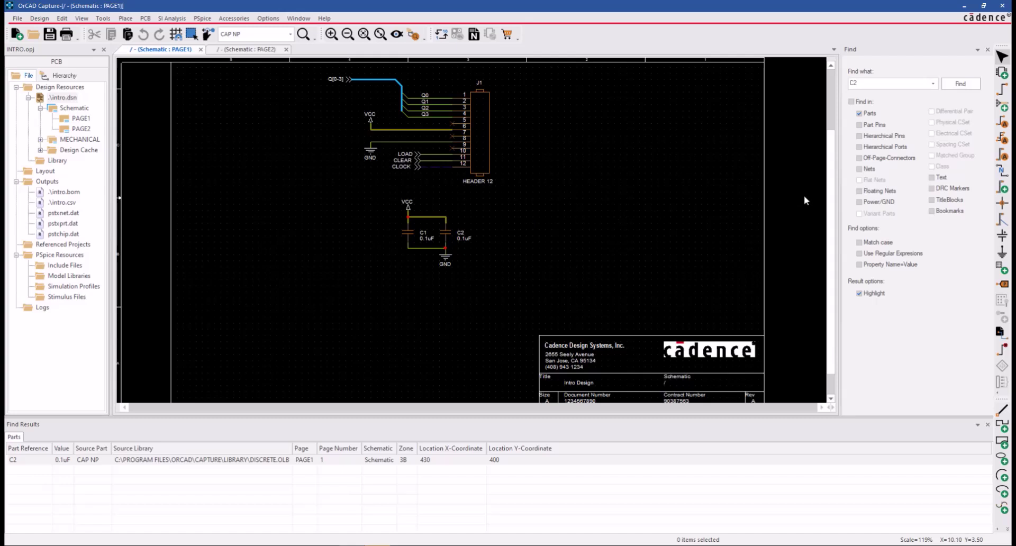
Switch from Parts to Nets and search for CLOCK.
{"action": "left_click", "coordinate": [859, 113]}
{"action": "left_click", "coordinate": [859, 169]}
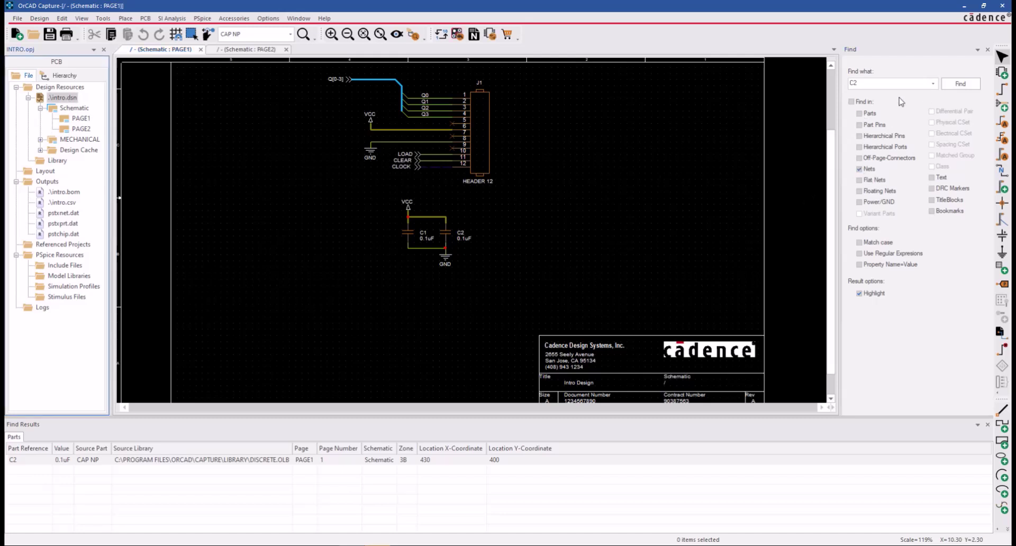
{"action": "left_click", "coordinate": [881, 84]}
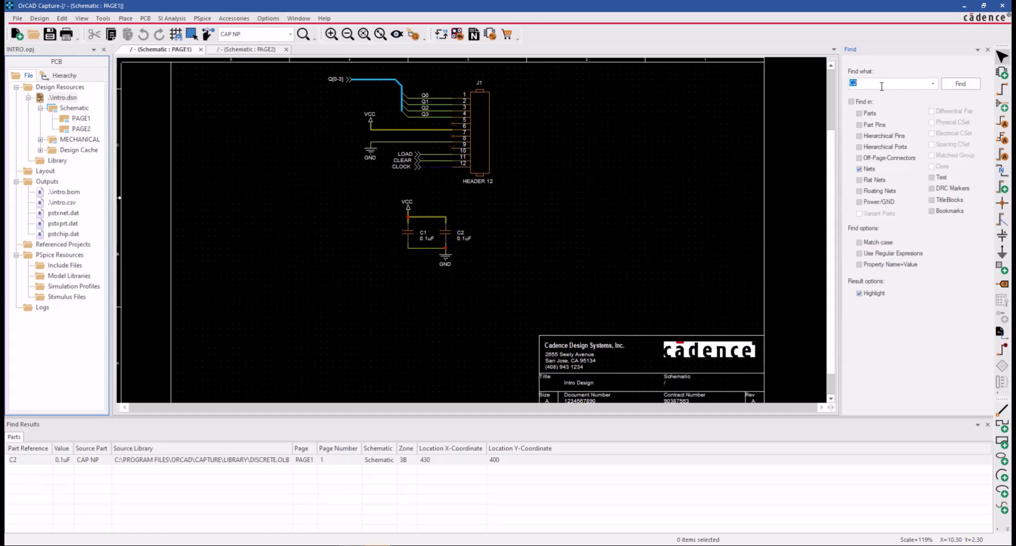
{"action": "type", "text": "CLOCK"}
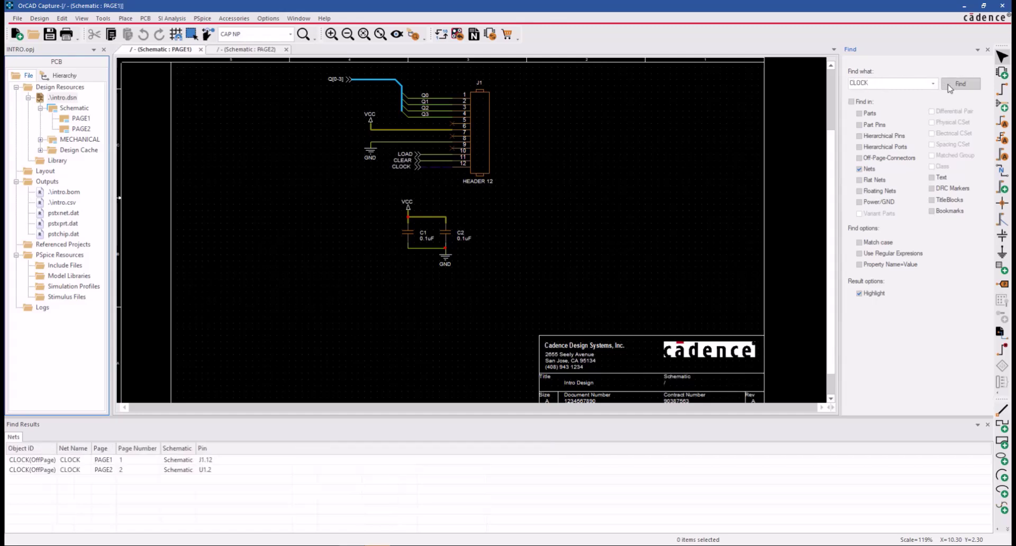
{"action": "left_click", "coordinate": [949, 86]}
Visit the CLOCK net's occurrences at J1.12 on PAGE1 and U1.2 on PAGE2.
{"action": "double_click", "coordinate": [130, 461]}
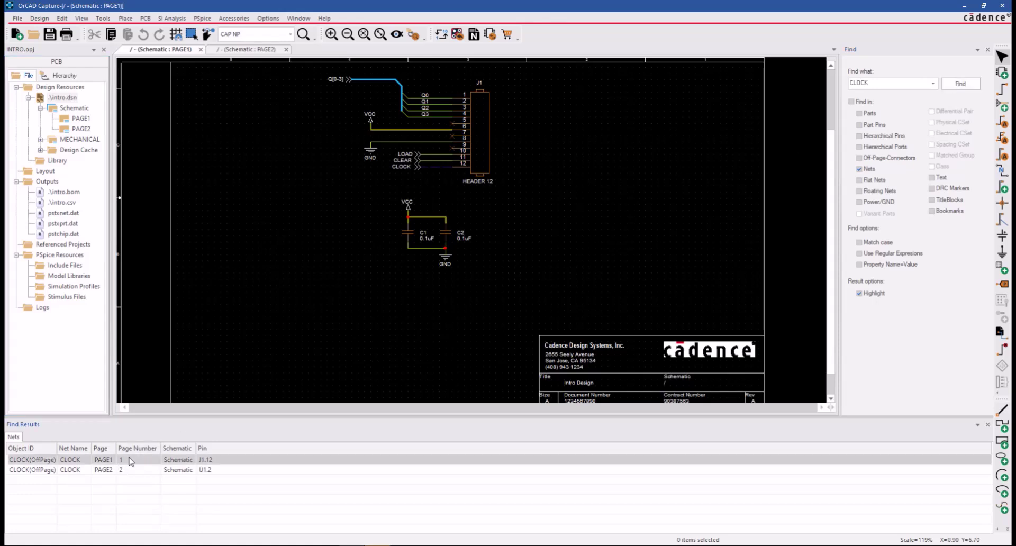
{"action": "double_click", "coordinate": [134, 470]}
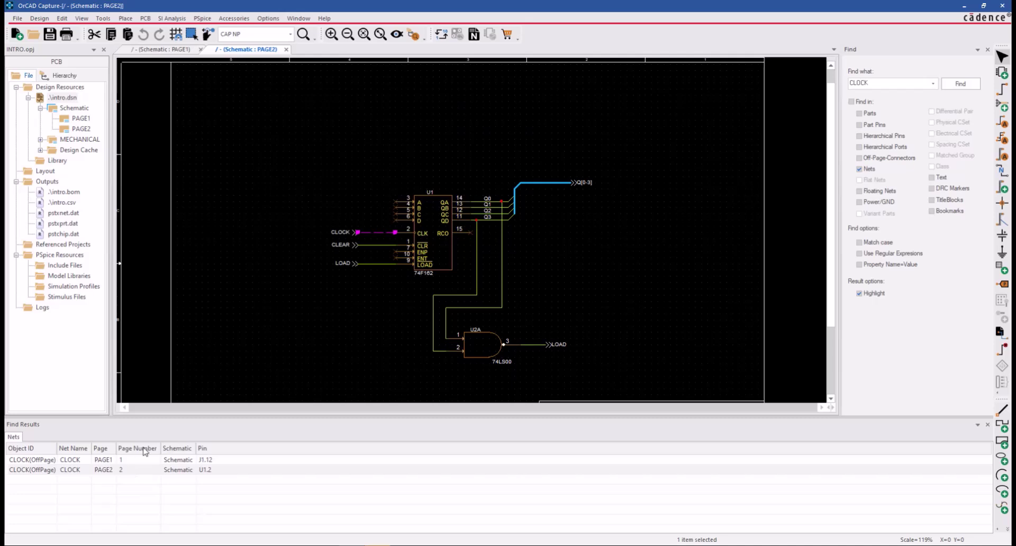
{"action": "left_click", "coordinate": [354, 291]}
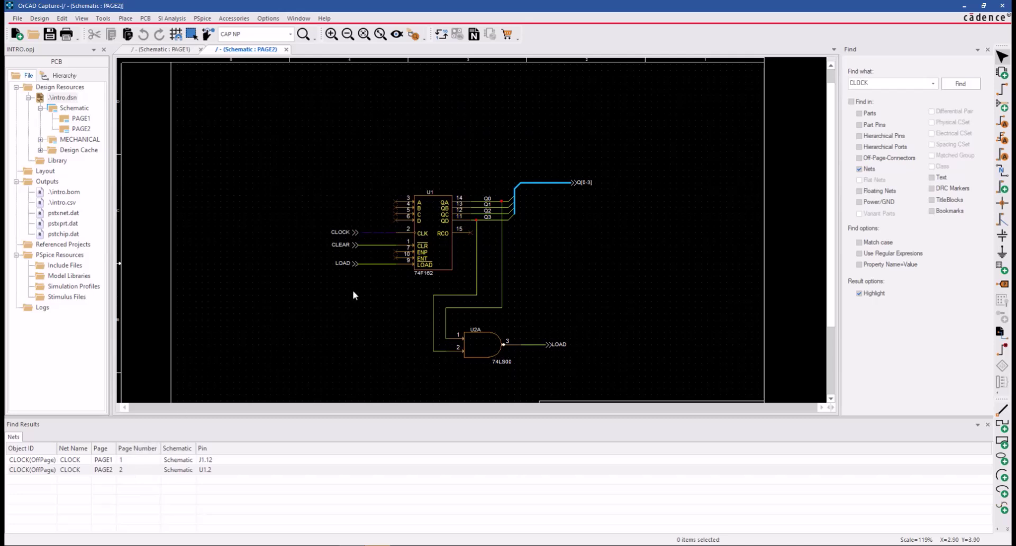
List the LOAD wire's signals and visit its occurrences on PAGE1 and PAGE2.
{"action": "left_click", "coordinate": [375, 263]}
{"action": "right_click", "coordinate": [375, 262]}
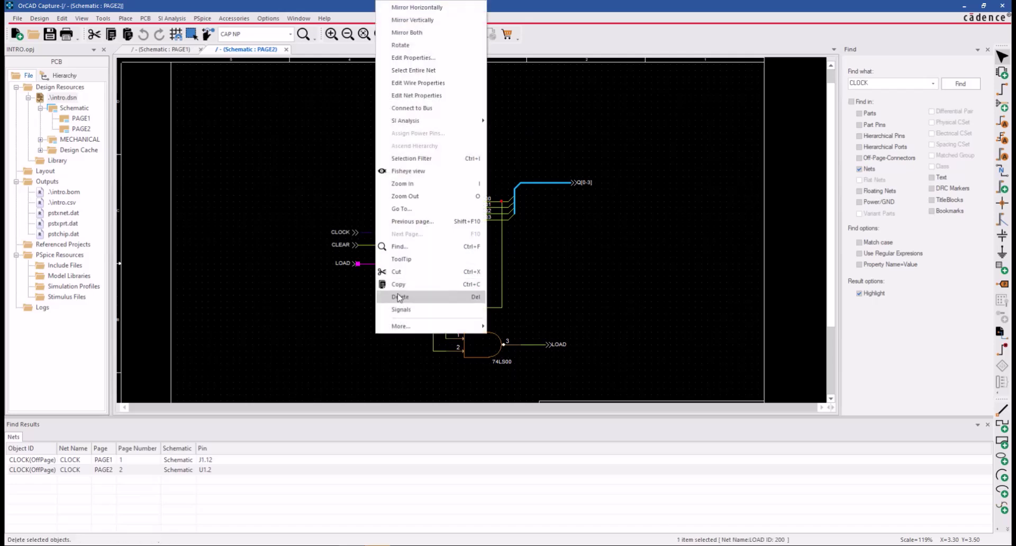
{"action": "left_click", "coordinate": [422, 313]}
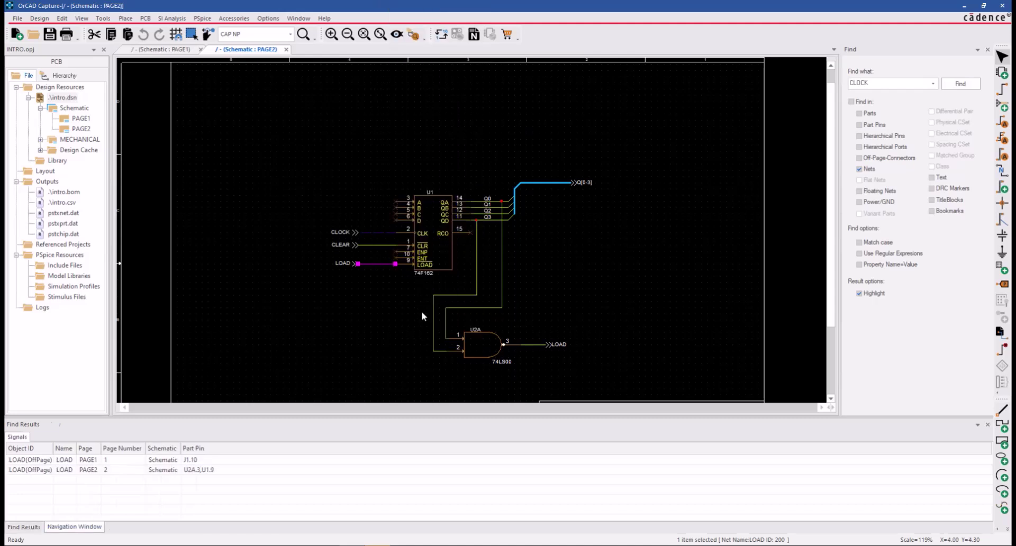
{"action": "double_click", "coordinate": [131, 460]}
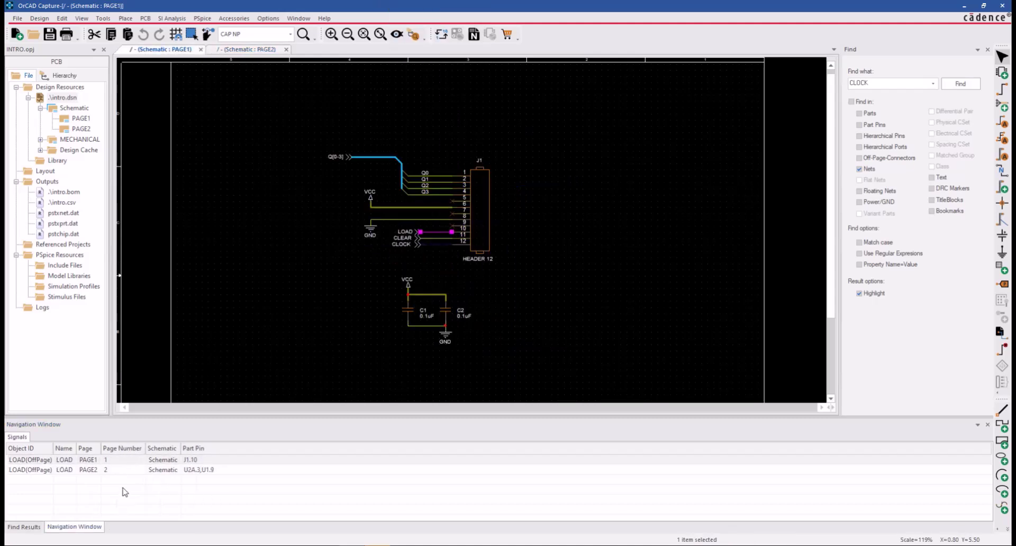
{"action": "double_click", "coordinate": [130, 470]}
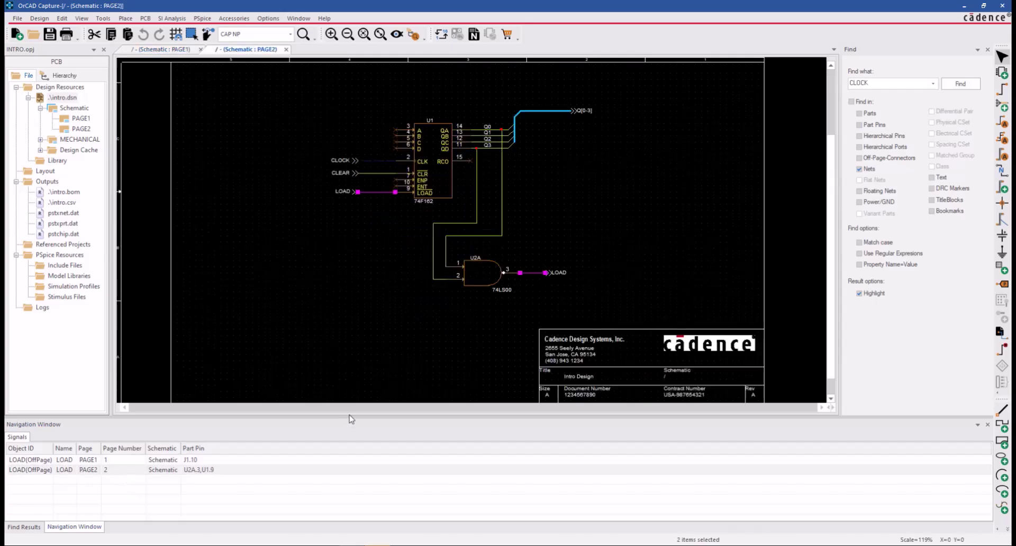
List the CLEAR signal's occurrences at J1.11 and U1.1.
{"action": "left_click", "coordinate": [373, 313]}
{"action": "right_click", "coordinate": [370, 173]}
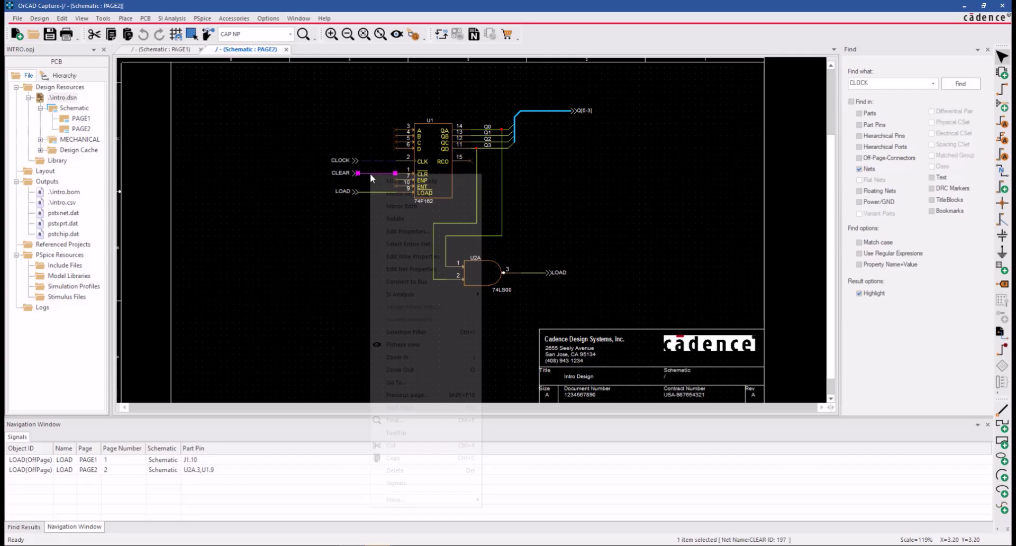
{"action": "left_click", "coordinate": [403, 470]}
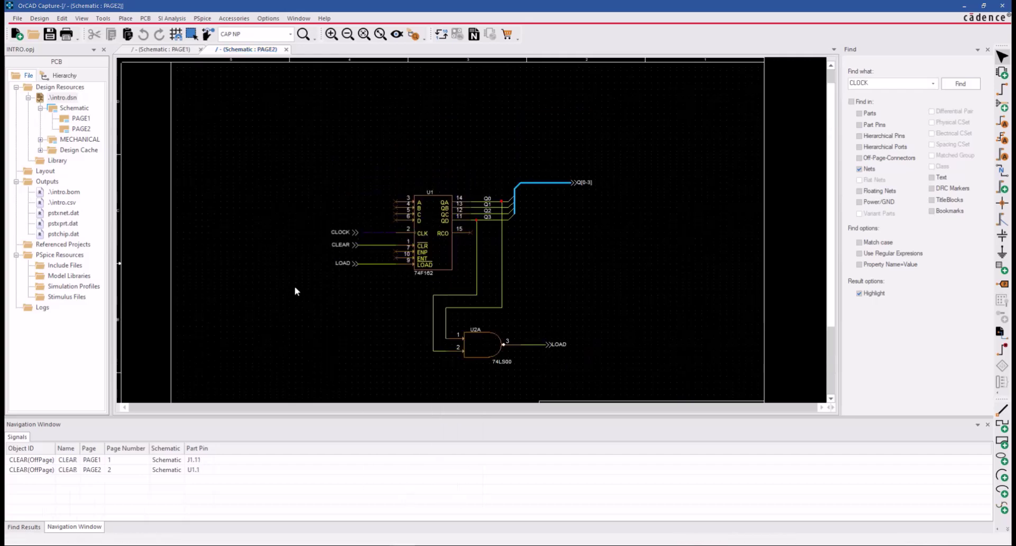
Search Off-Page-Connectors and TitleBlocks with the * wildcard instead of nets.
{"action": "left_click", "coordinate": [870, 169]}
{"action": "left_click", "coordinate": [873, 158]}
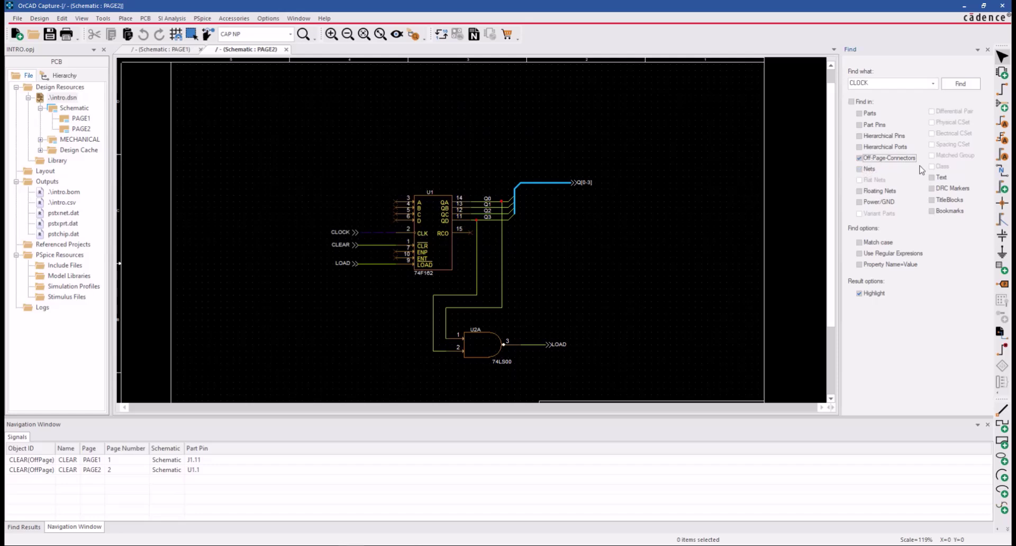
{"action": "left_click", "coordinate": [950, 200]}
{"action": "double_click", "coordinate": [873, 85]}
{"action": "type", "text": "1"}
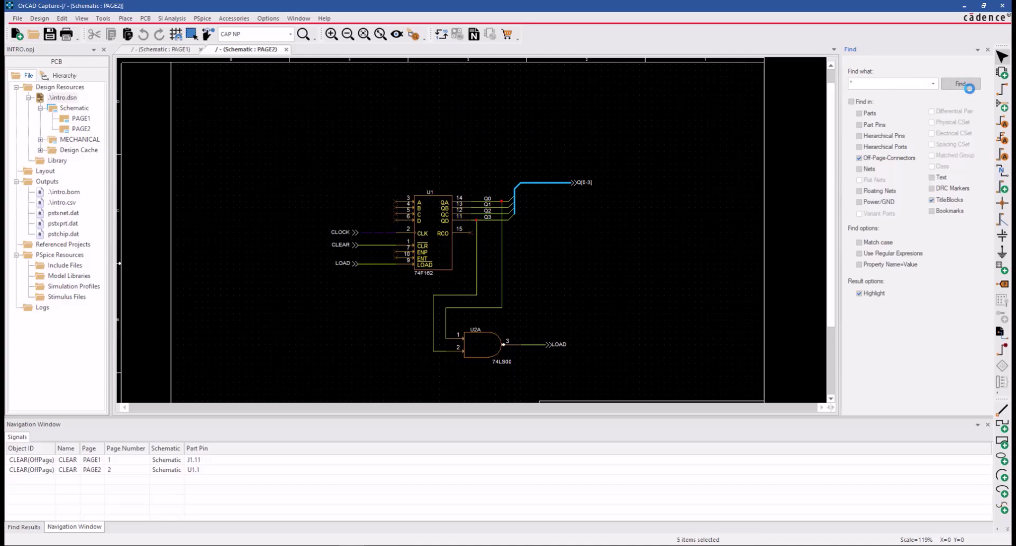
{"action": "left_click", "coordinate": [960, 83]}
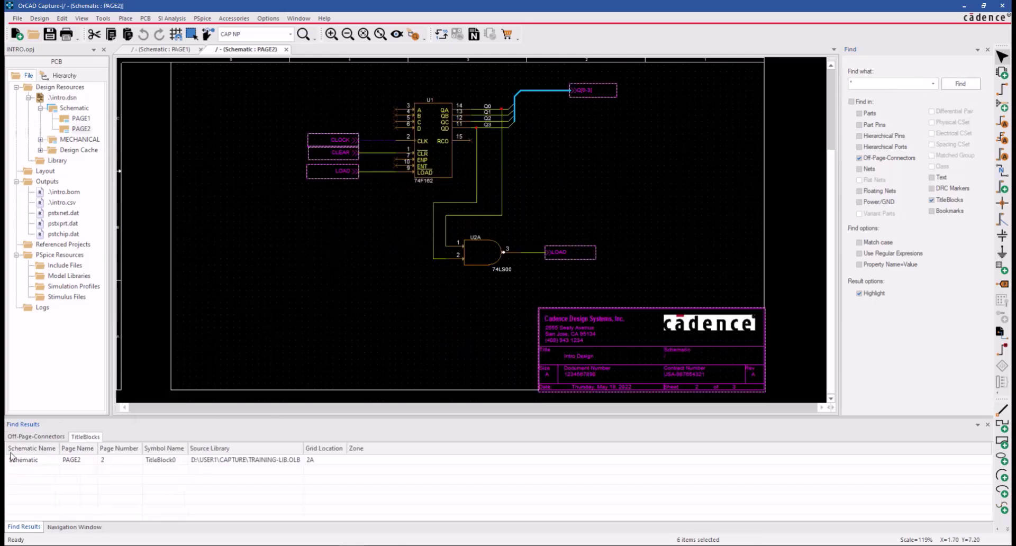
Visit the CLEAR off-page connector and TitleBlock0 on PAGE2 from the results tabs.
{"action": "left_click", "coordinate": [35, 437]}
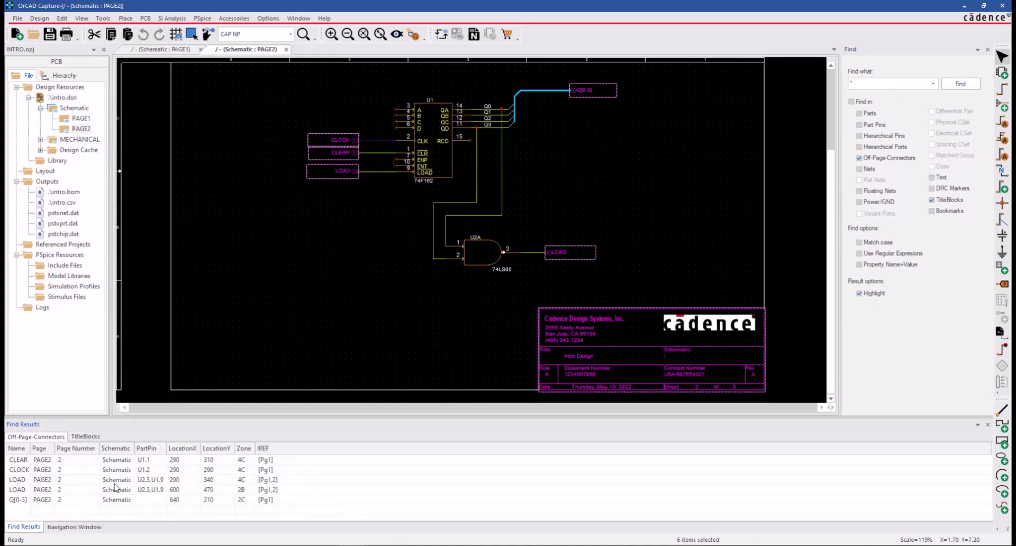
{"action": "double_click", "coordinate": [77, 460]}
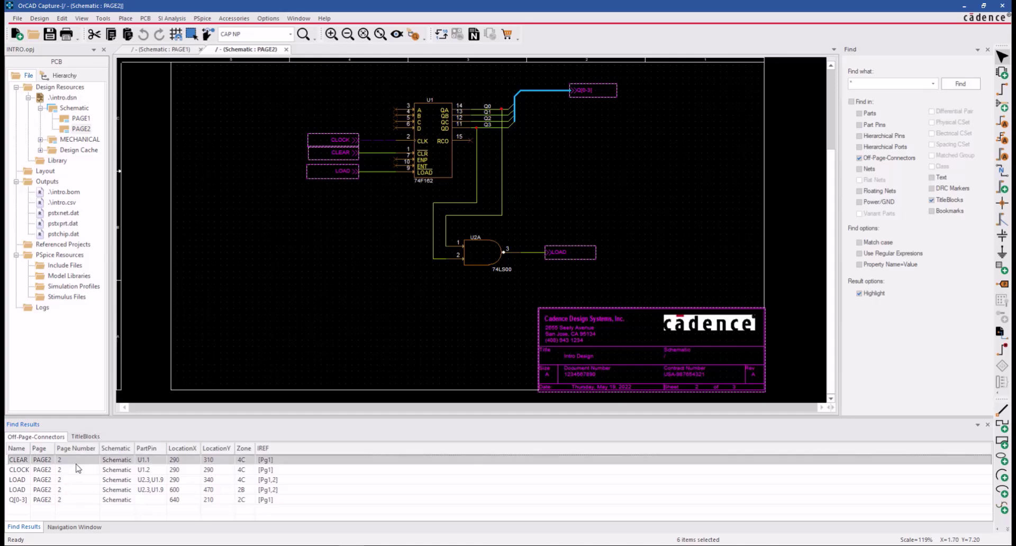
{"action": "left_click", "coordinate": [85, 437]}
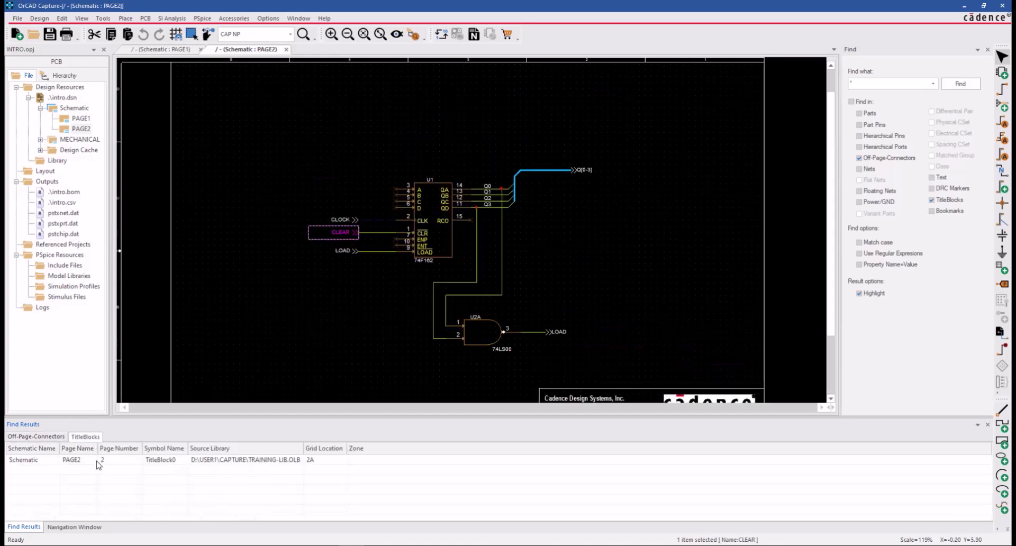
{"action": "double_click", "coordinate": [95, 460]}
{"action": "left_click", "coordinate": [645, 277]}
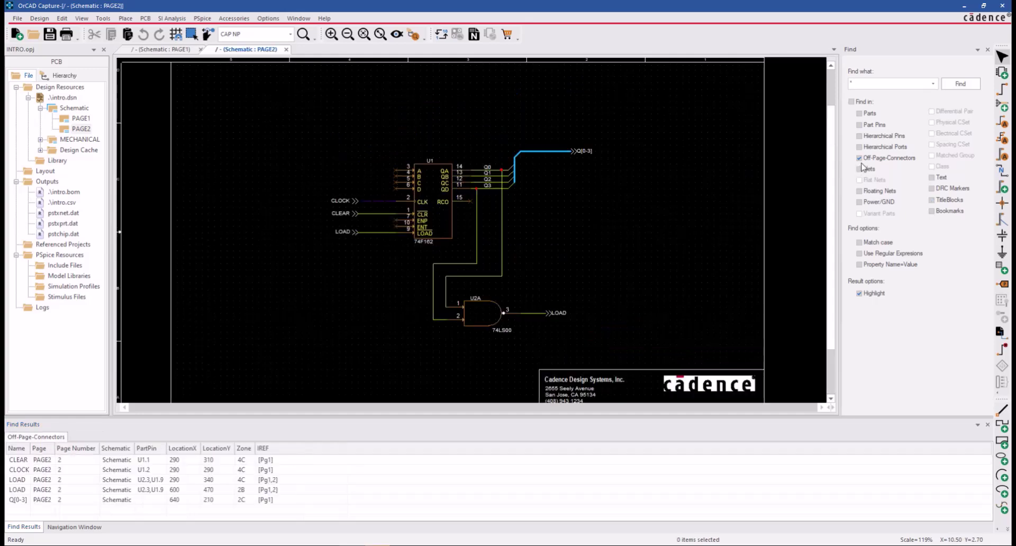
Search intro.dsn for Power/GND symbols instead of off-page connectors, listing GND and VCC on PAGE1.
{"action": "left_click", "coordinate": [873, 160]}
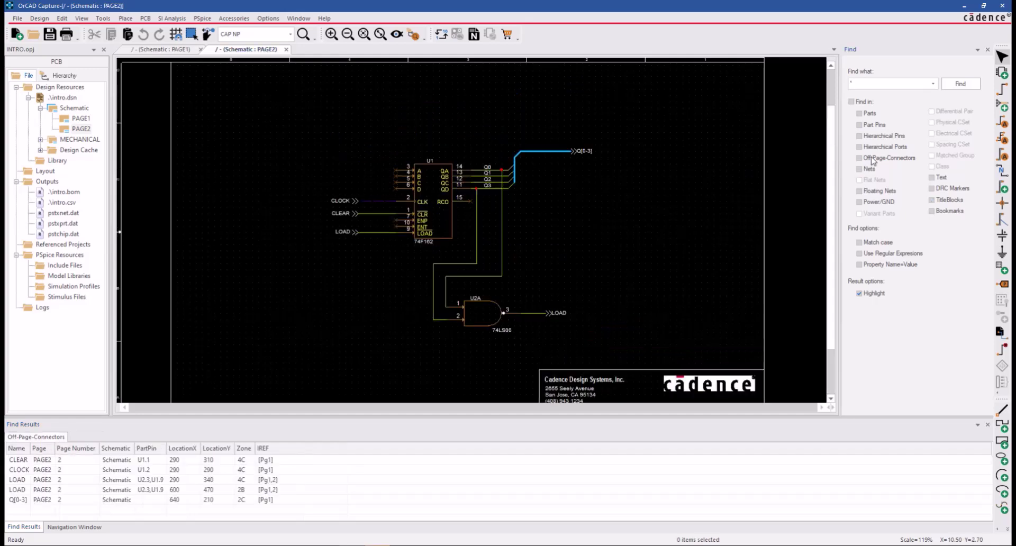
{"action": "left_click", "coordinate": [876, 203]}
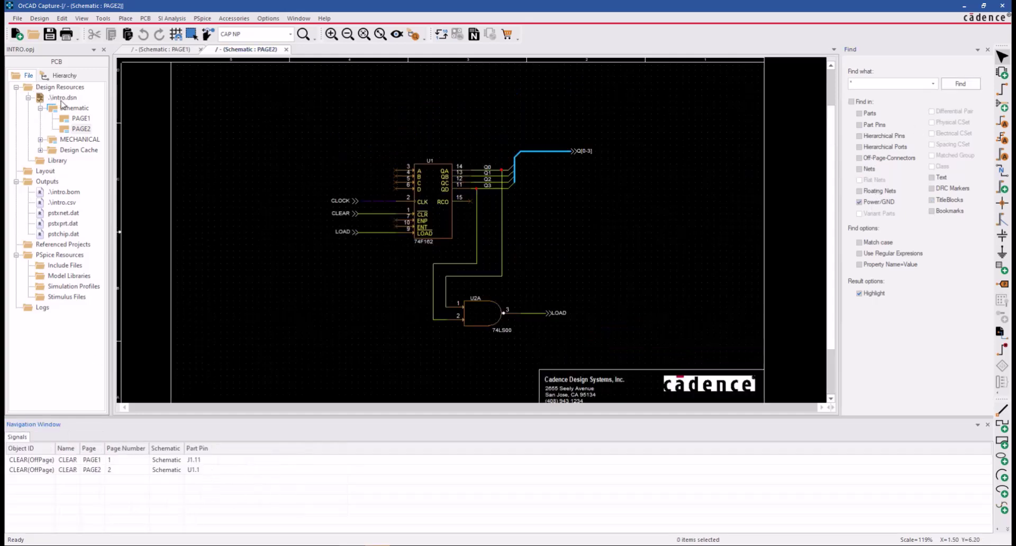
{"action": "left_click", "coordinate": [63, 98]}
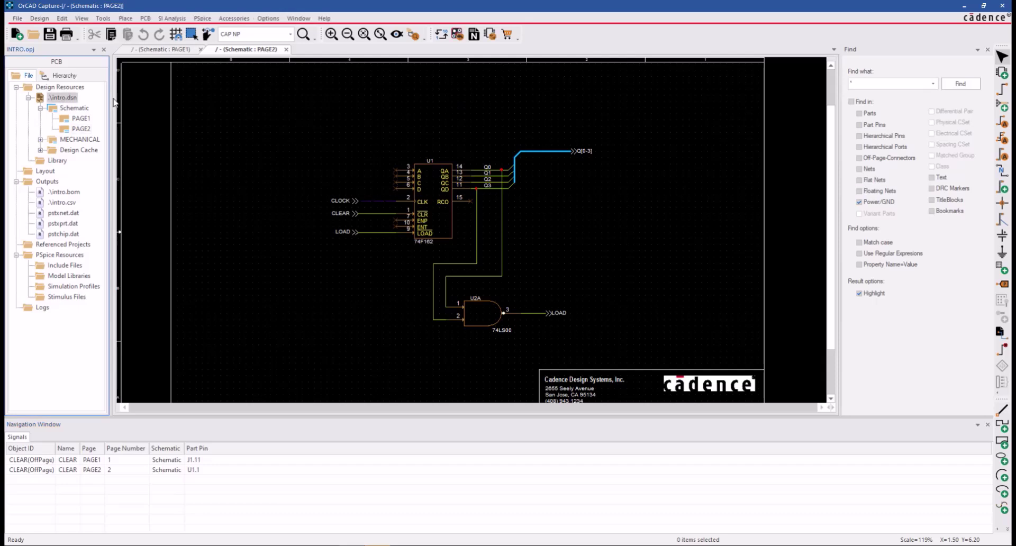
{"action": "left_click", "coordinate": [966, 85]}
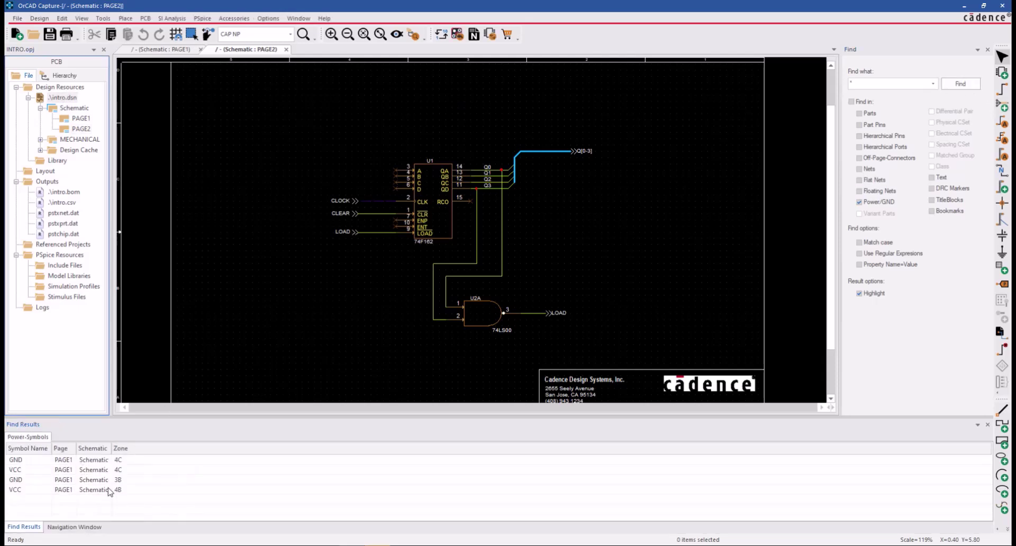
{"action": "left_click", "coordinate": [291, 301]}
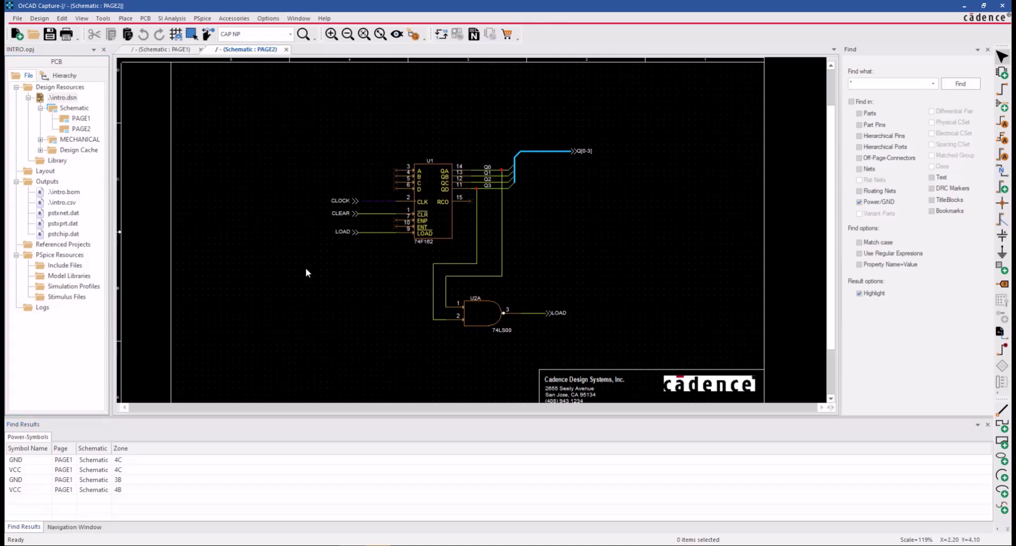
Search parts by property Value with 'VALUE=0.1u' instead of power symbols.
{"action": "left_click", "coordinate": [890, 205]}
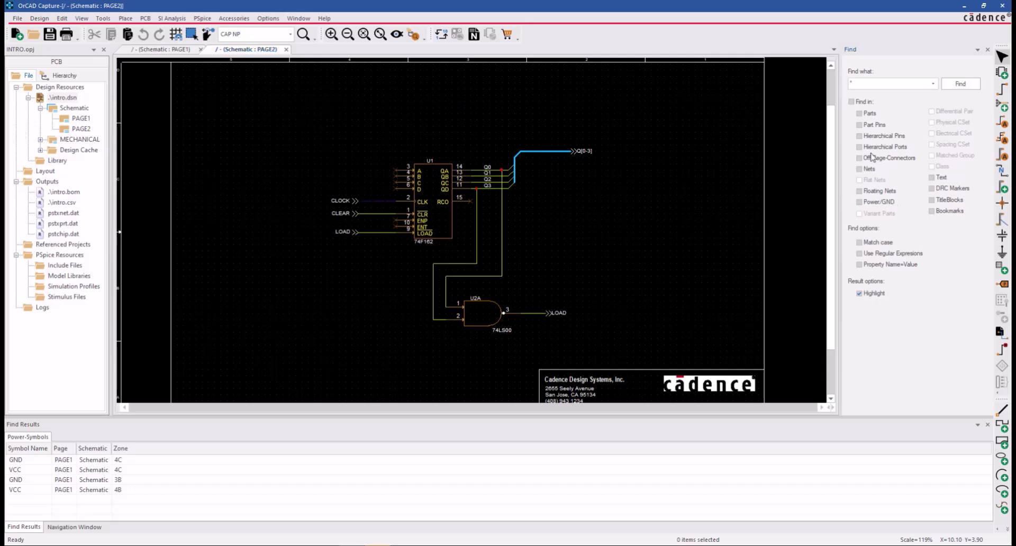
{"action": "left_click", "coordinate": [872, 114]}
{"action": "left_click", "coordinate": [898, 266]}
{"action": "left_click", "coordinate": [870, 84]}
{"action": "type", "text": "VALUE=0.1uF"}
{"action": "key", "text": "Return"}
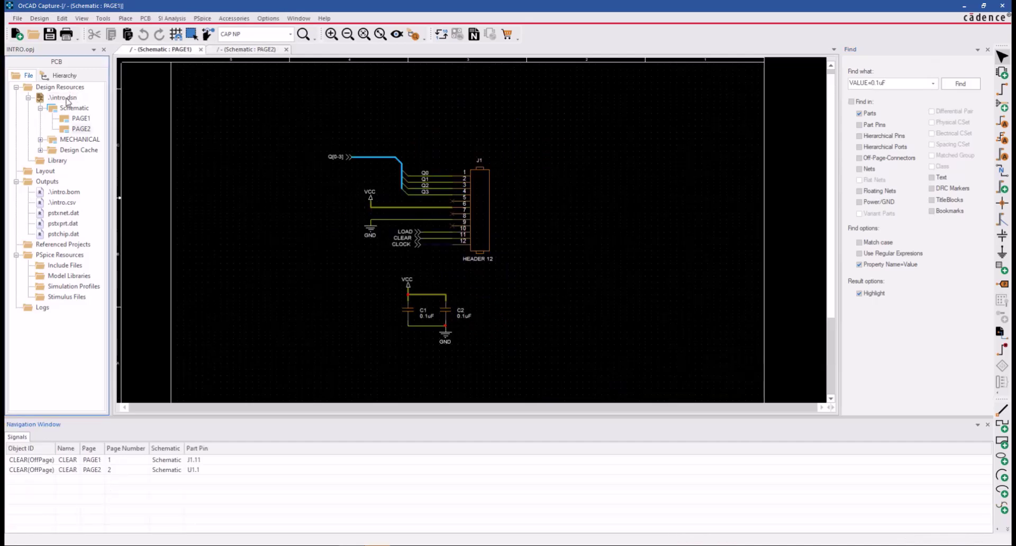
Jump to capacitors C1 and C2 from Find Results, then clear the highlight.
{"action": "left_click", "coordinate": [959, 83]}
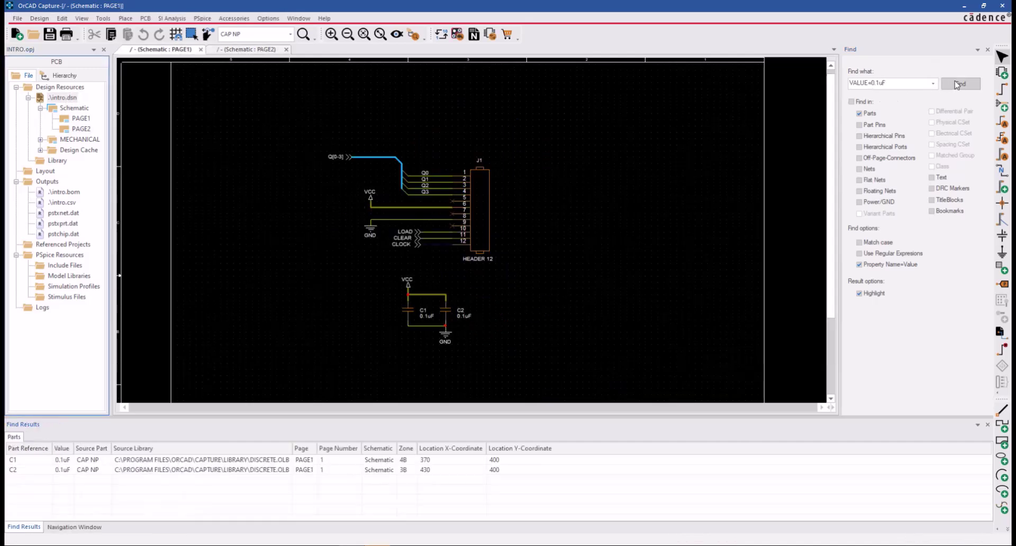
{"action": "double_click", "coordinate": [148, 461]}
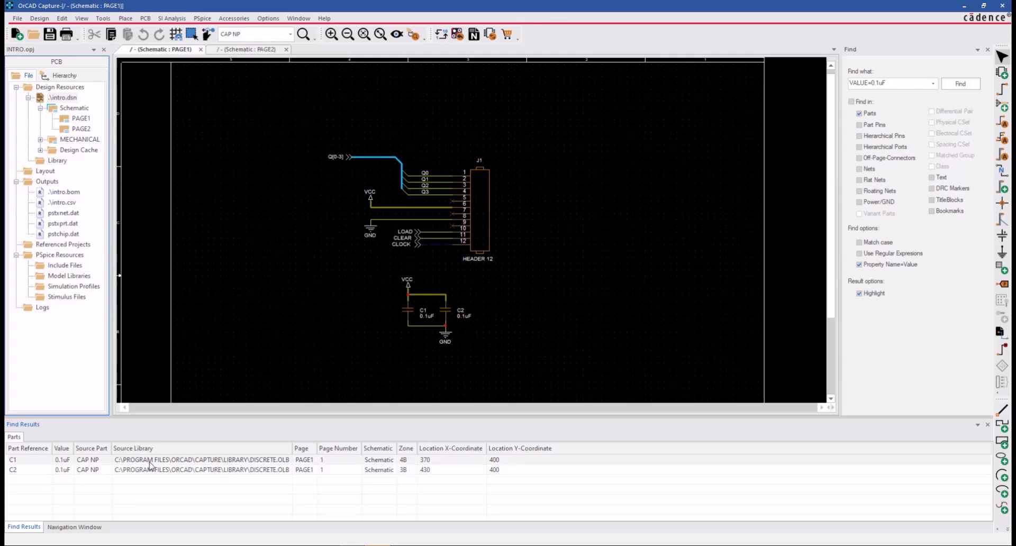
{"action": "left_click", "coordinate": [151, 469]}
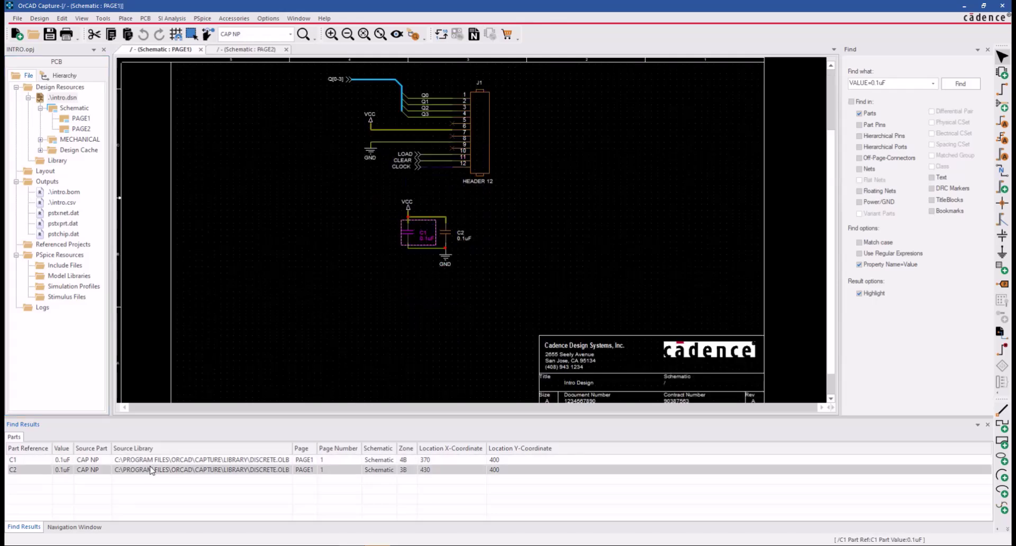
{"action": "left_click", "coordinate": [385, 296]}
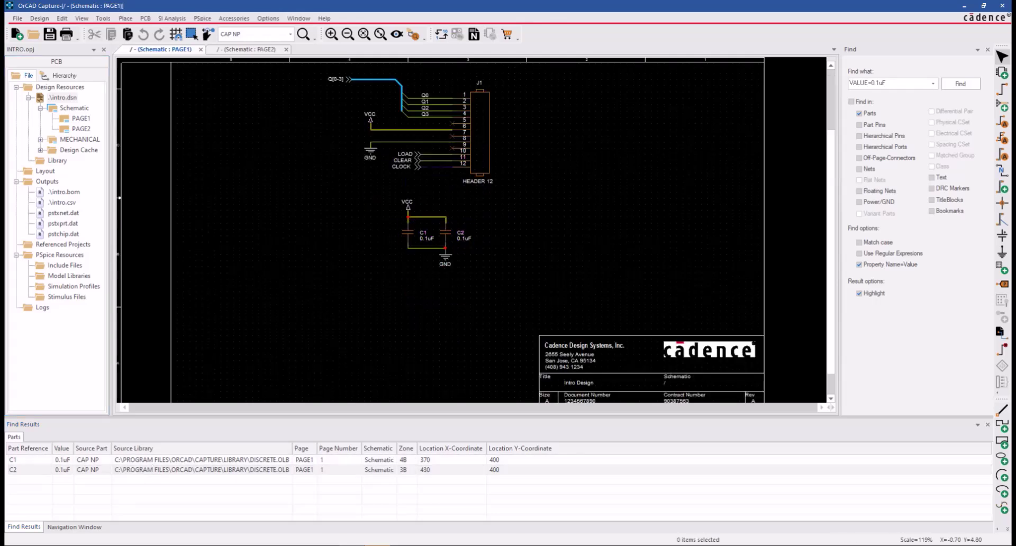